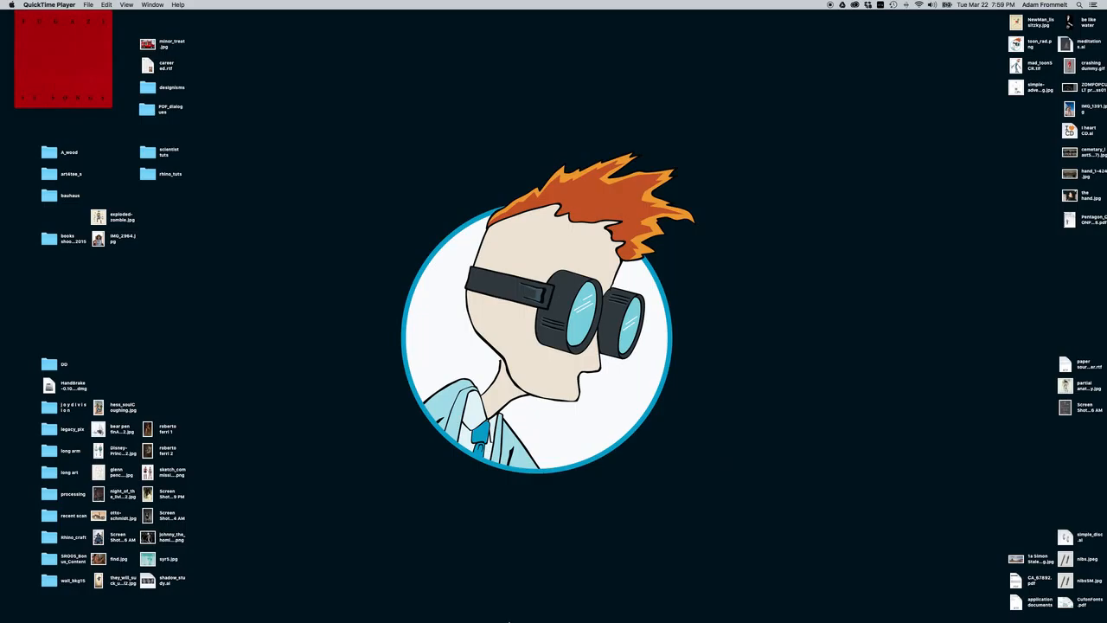
Switch to Photoshop and convert the Ft_Worth_Modern_02.jpg photo to Grayscale mode.
click(465, 609)
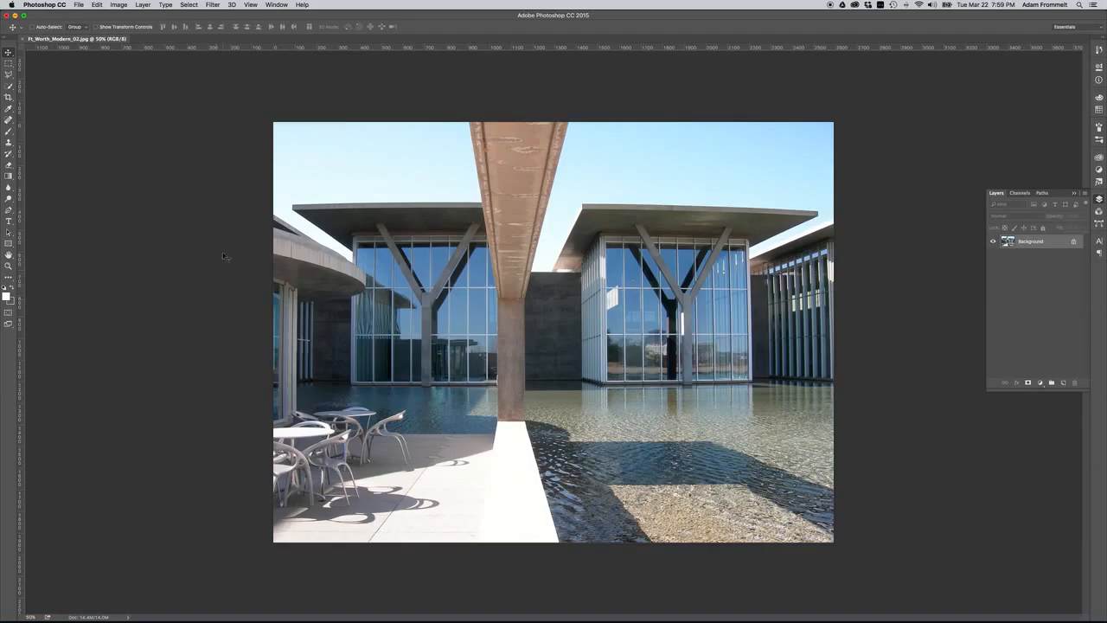
click(119, 4)
mouse_move(132, 15)
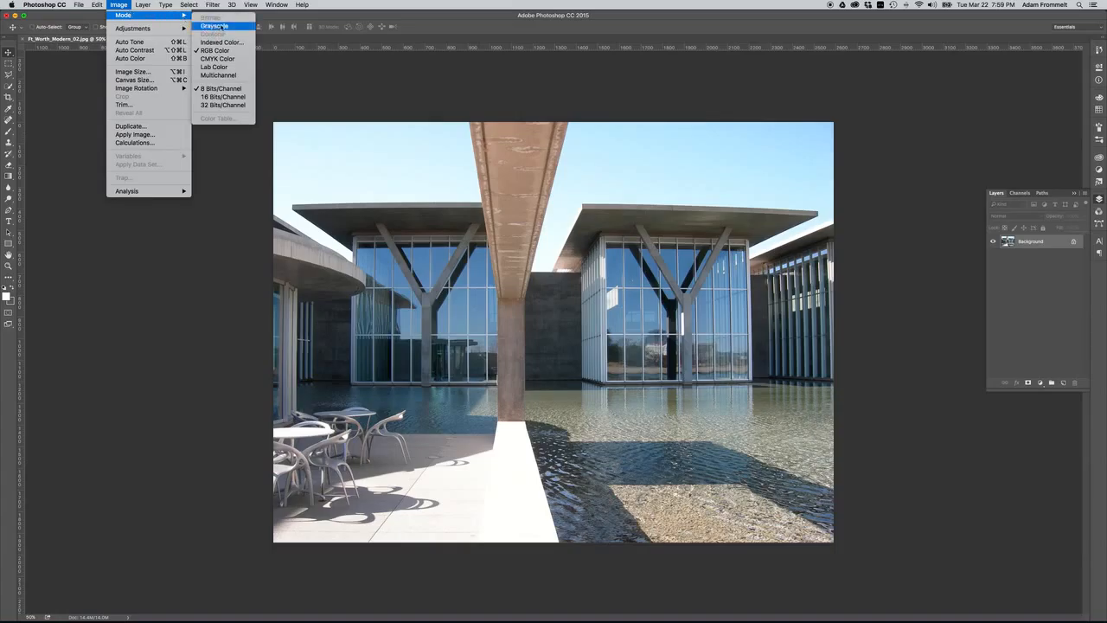
click(223, 26)
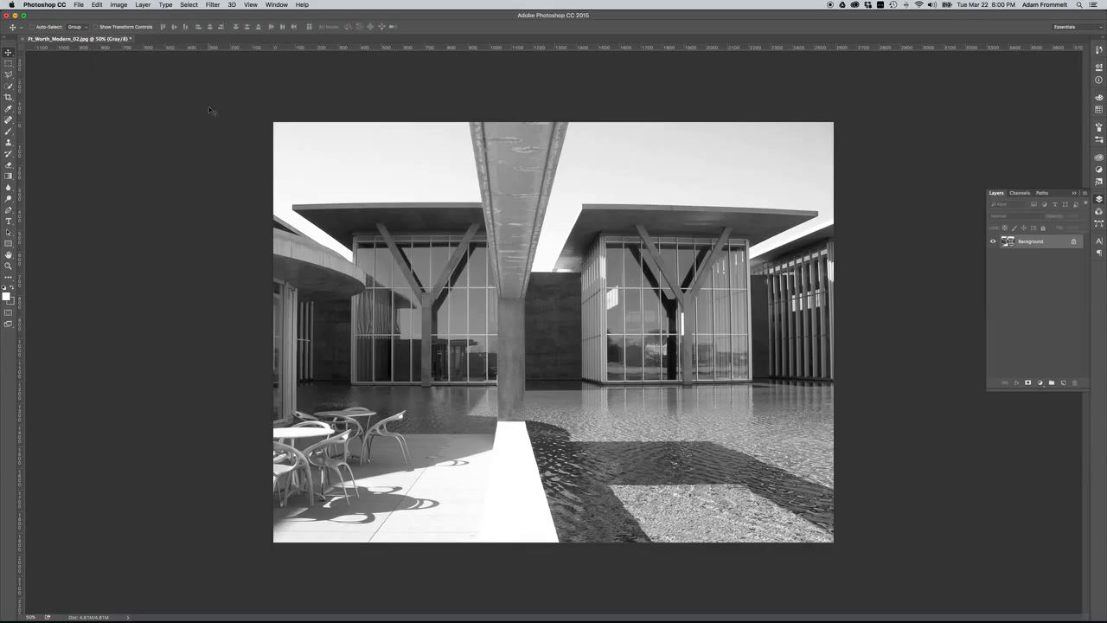
Start converting the grayscale photo to Duotone mode and reset the ink settings with the Default preset.
click(118, 5)
mouse_move(165, 15)
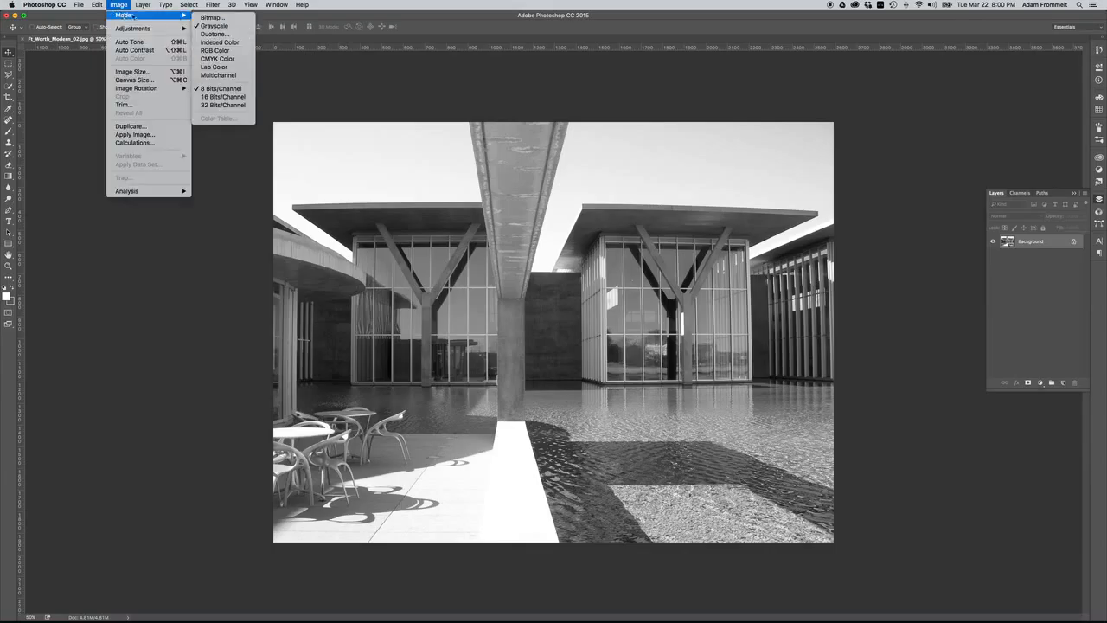
click(215, 34)
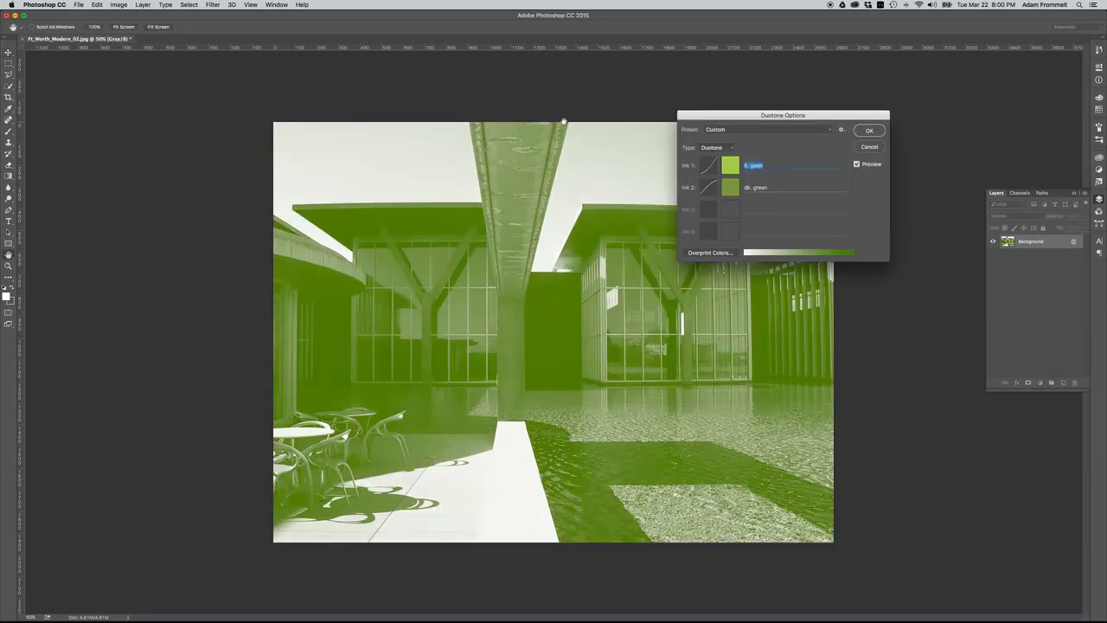
click(829, 132)
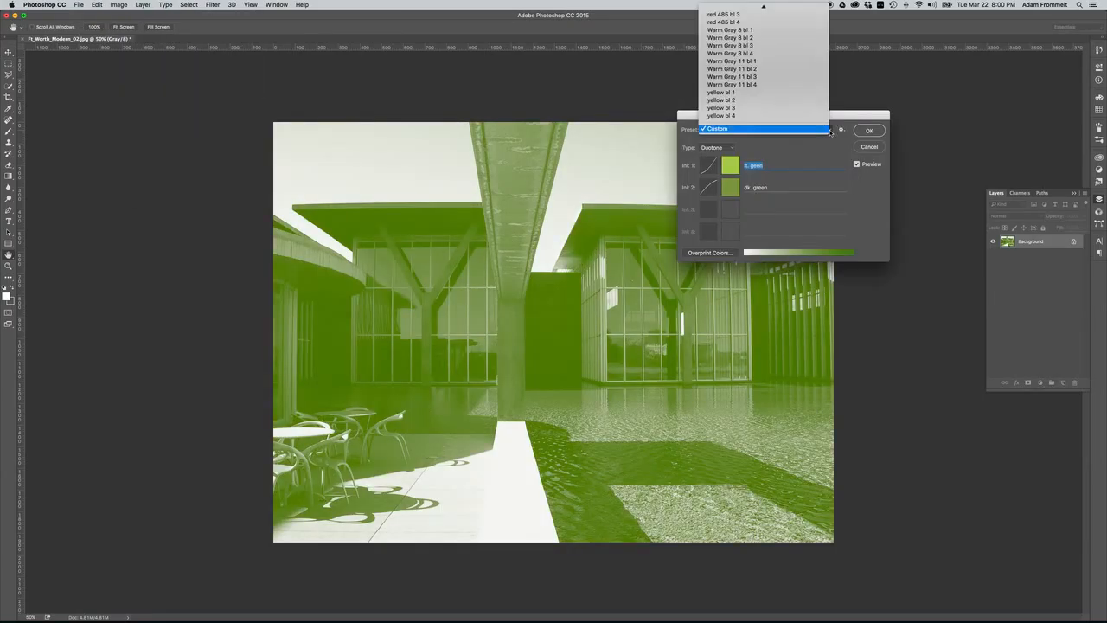
scroll(790, 106, up, 15)
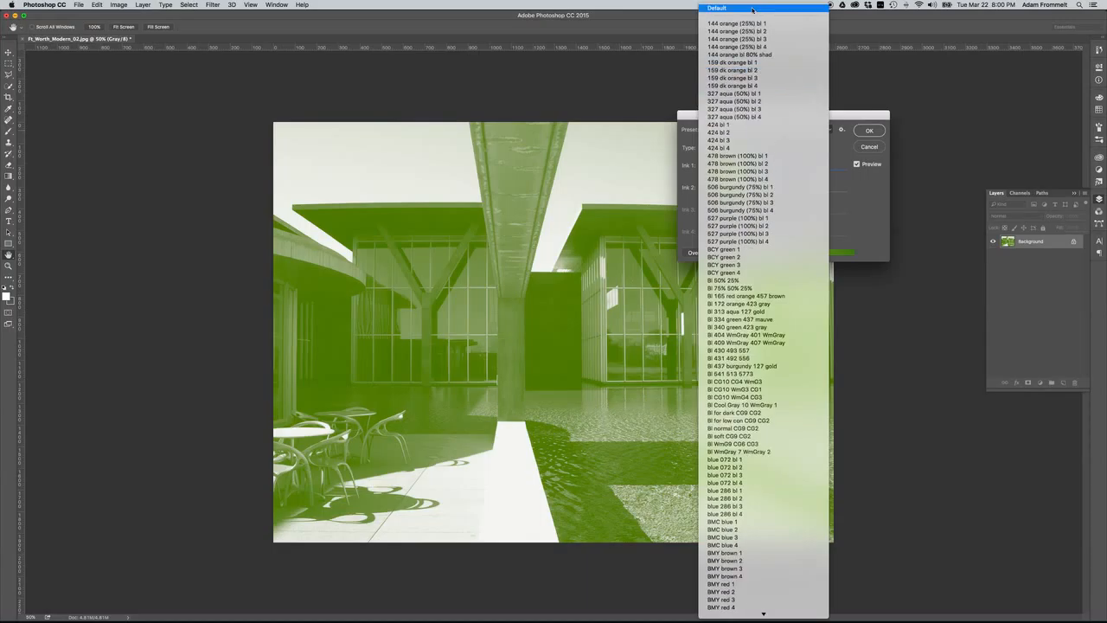
click(751, 9)
drag(744, 114, 647, 155)
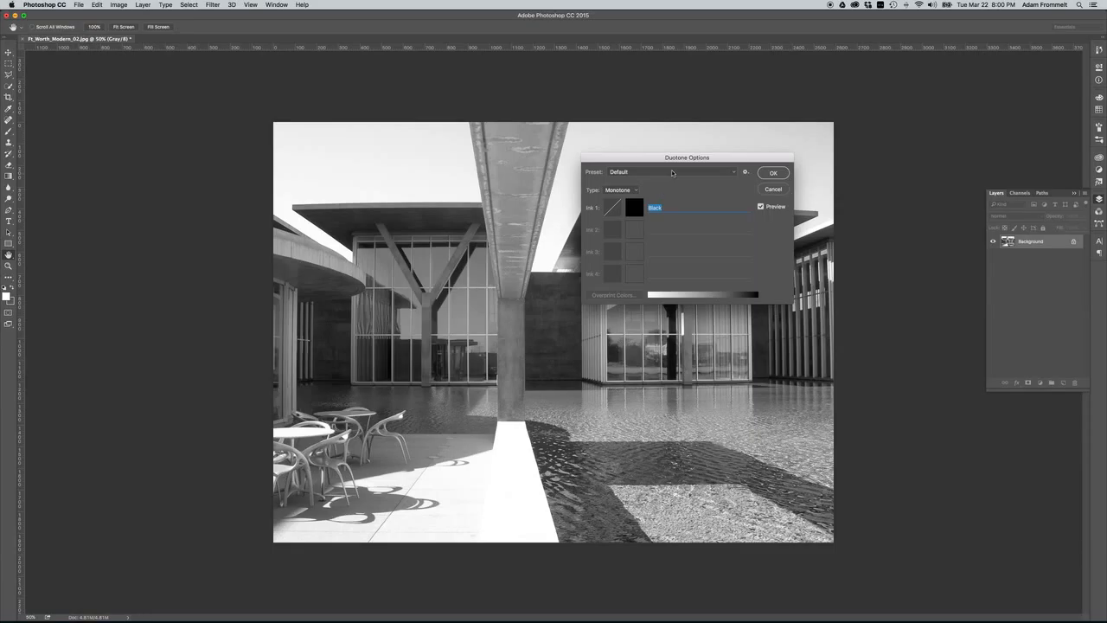
drag(676, 158, 763, 151)
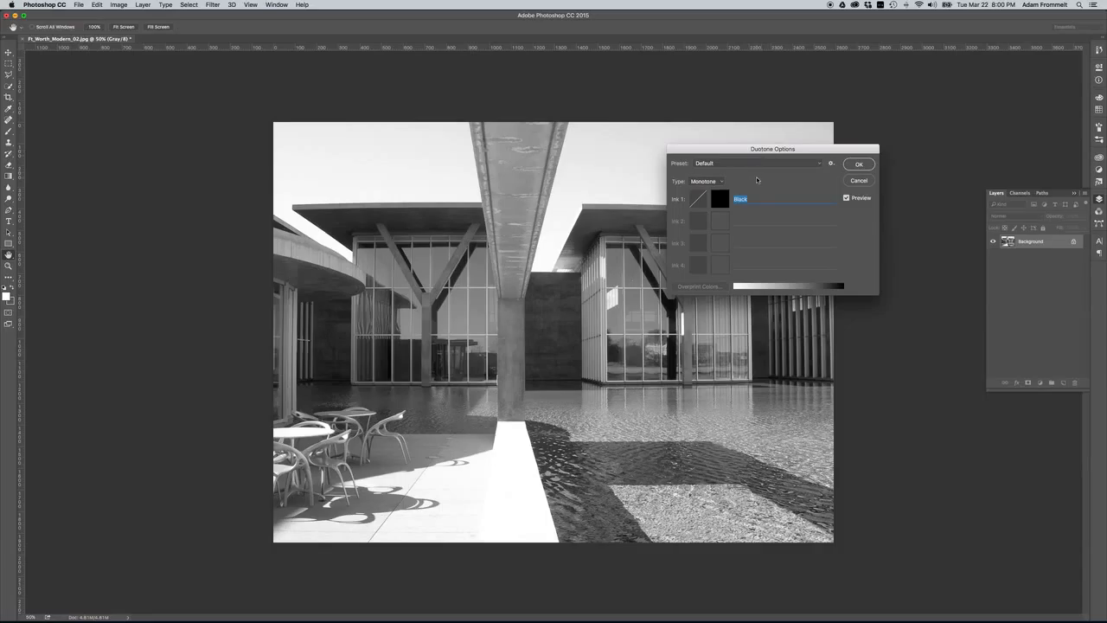
Set the type to Duotone and give ink 1 the colour C 43, M 0, Y 100, K 0.
click(721, 182)
click(719, 189)
click(721, 200)
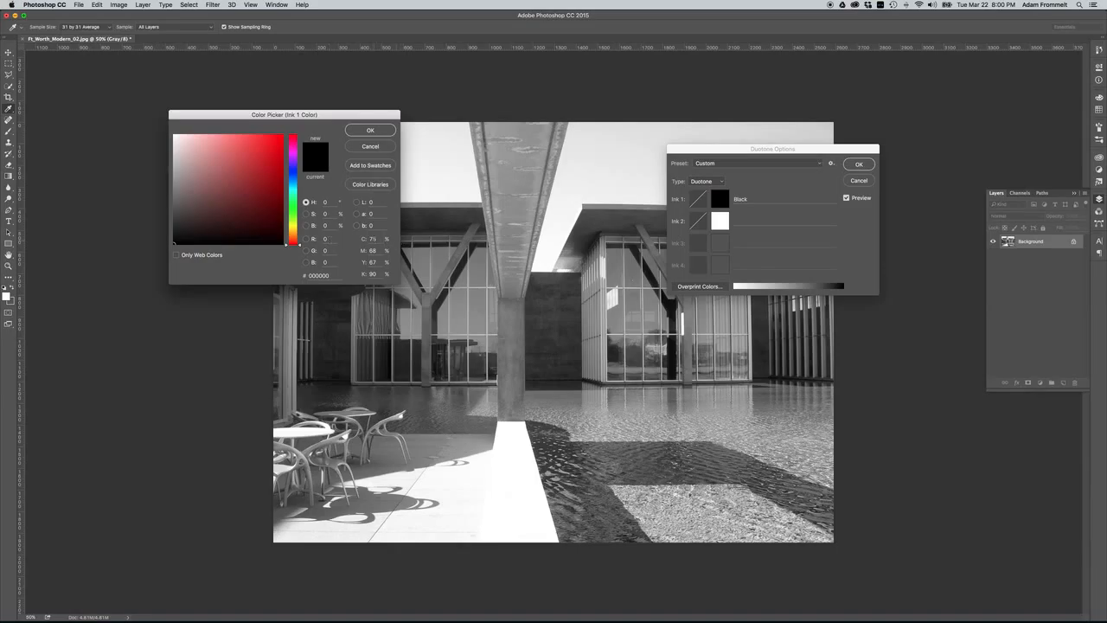
double_click(373, 239)
text(43)
key(Tab)
text(0)
key(Tab)
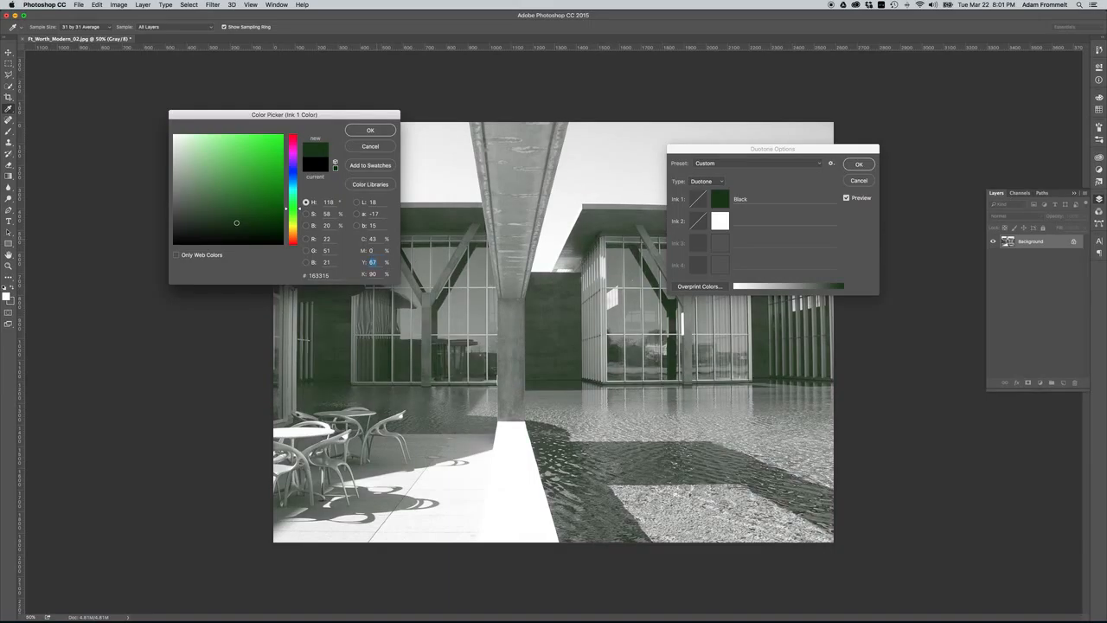
text(100)
key(Tab)
text(0)
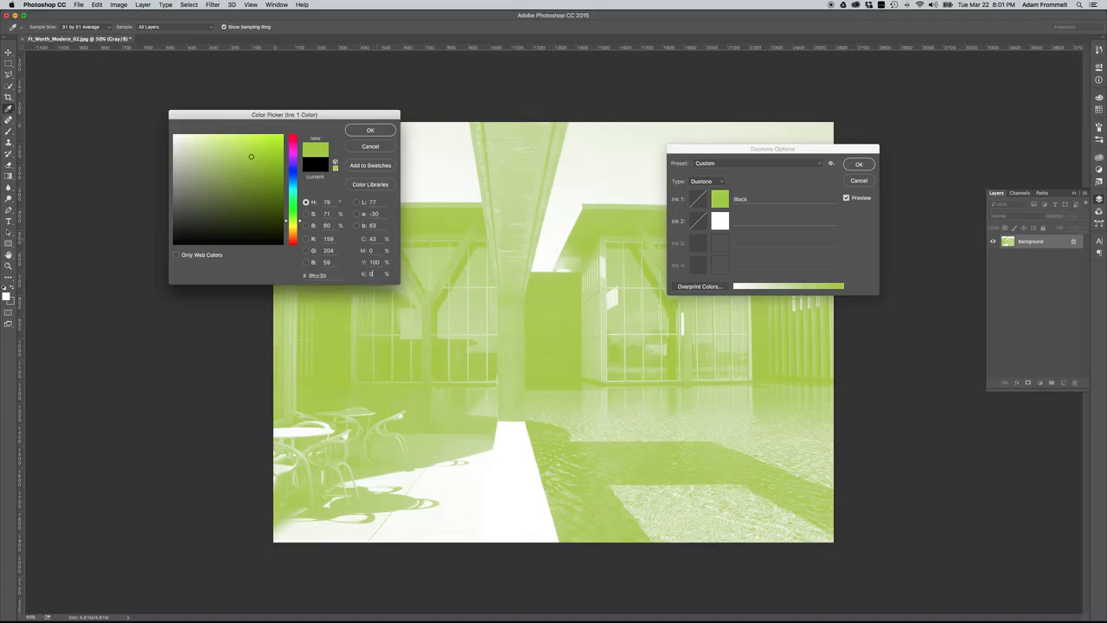
click(370, 131)
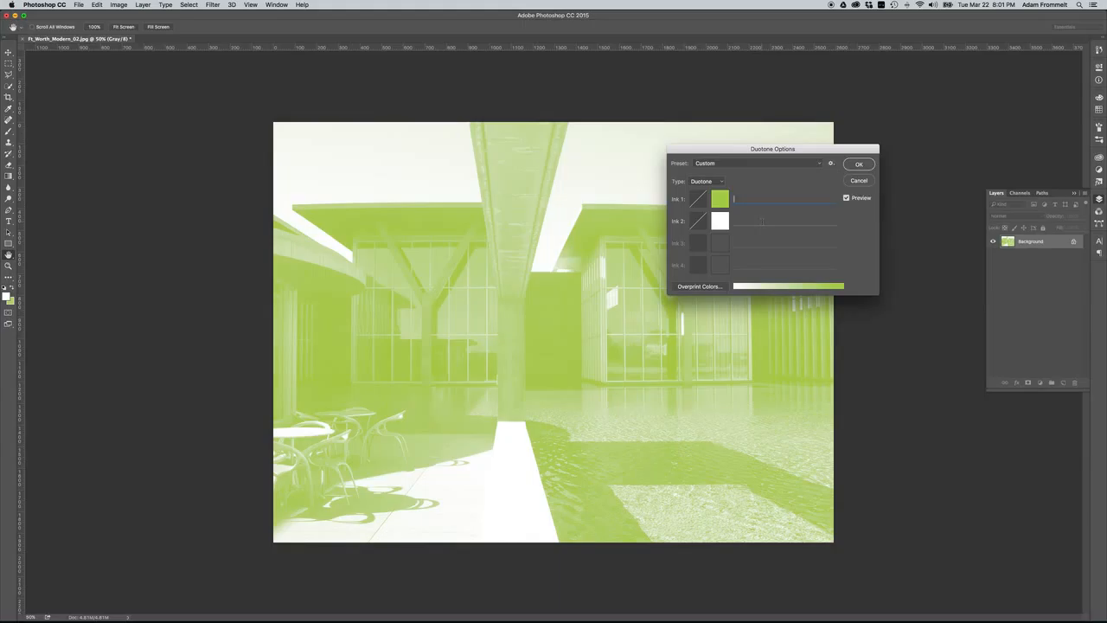
Name ink 1 "lt. green".
text(lt. green)
key(Return)
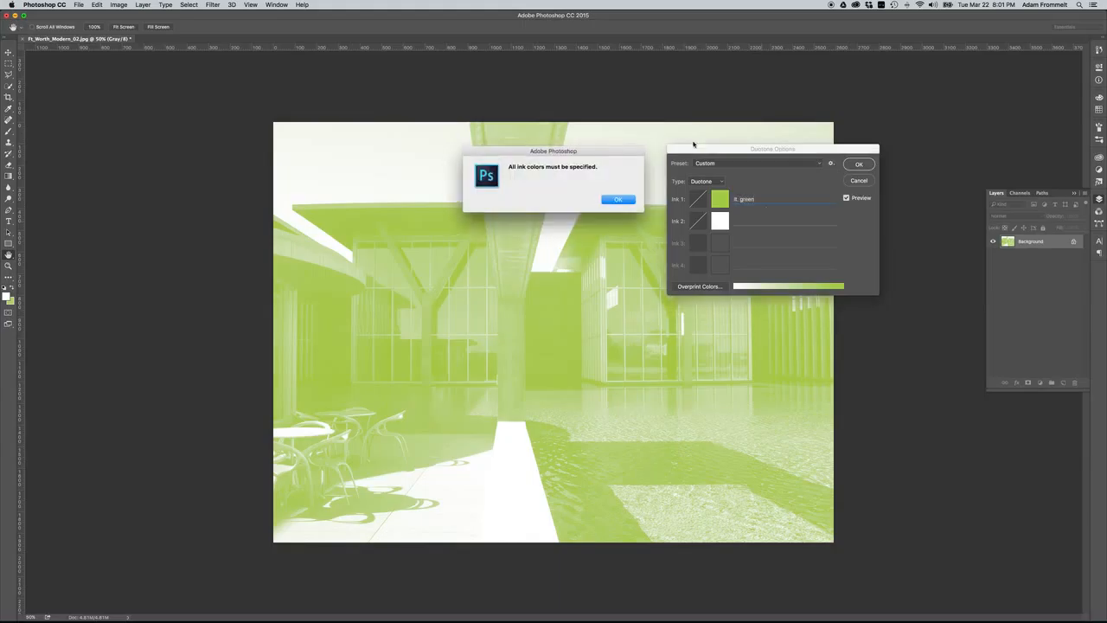
click(617, 200)
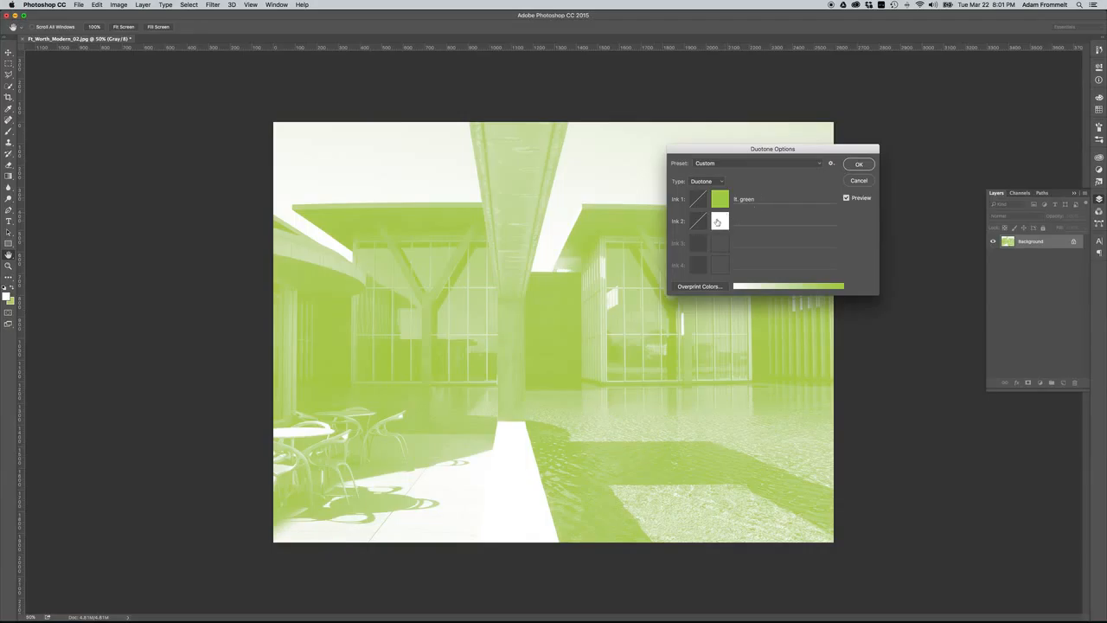
Give ink 2 the darker green C 49, M 13, Y 95, K 18.
click(716, 222)
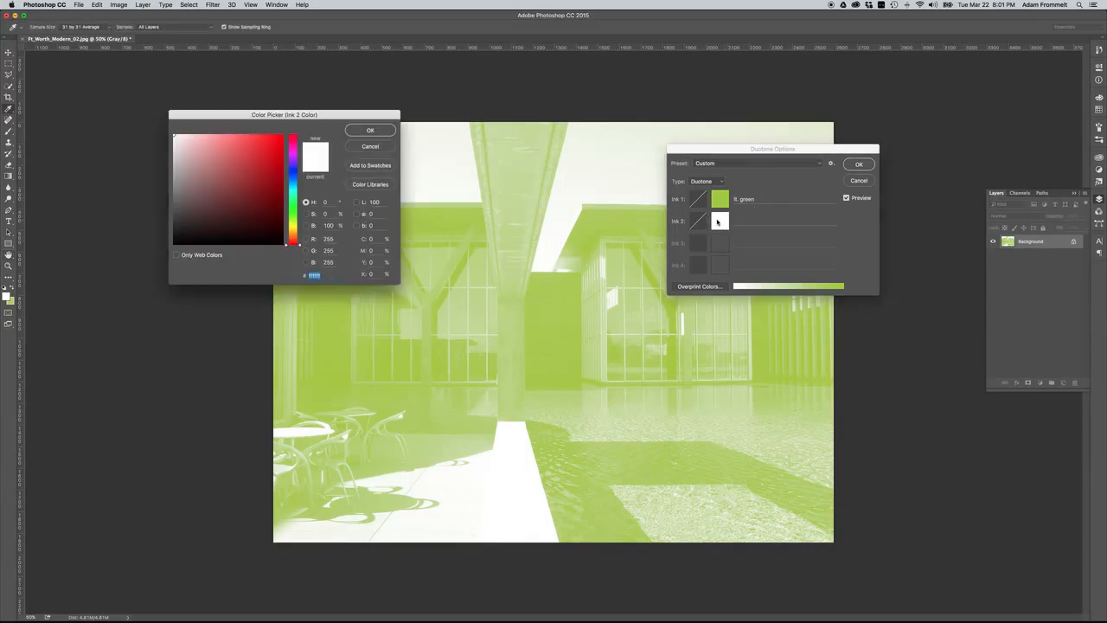
double_click(374, 239)
text(49)
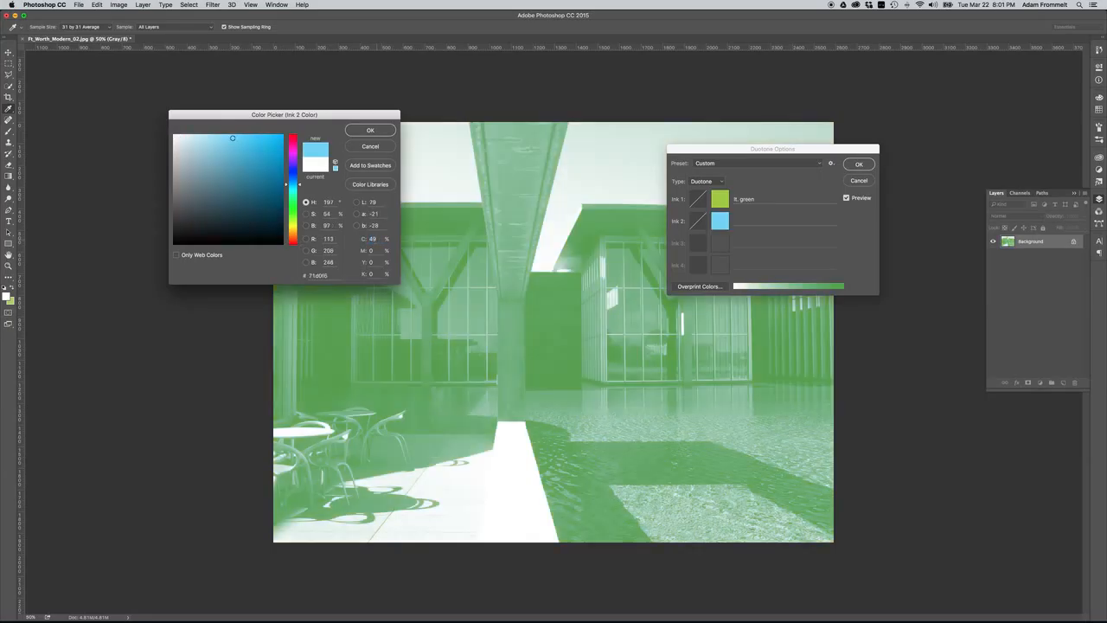
text(13)
key(Tab)
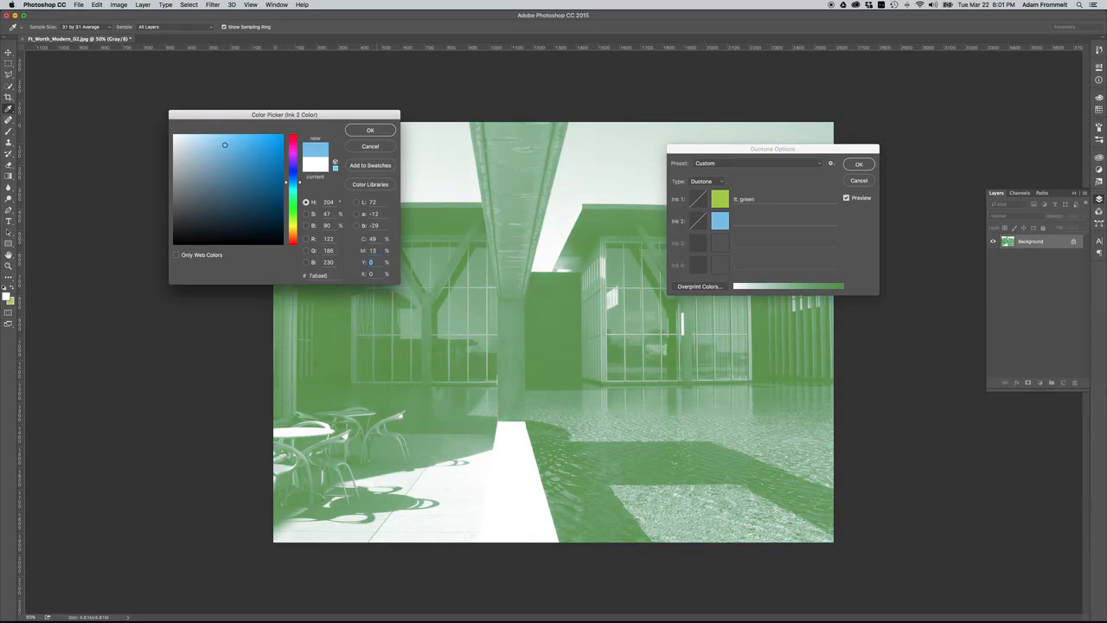
text(85)
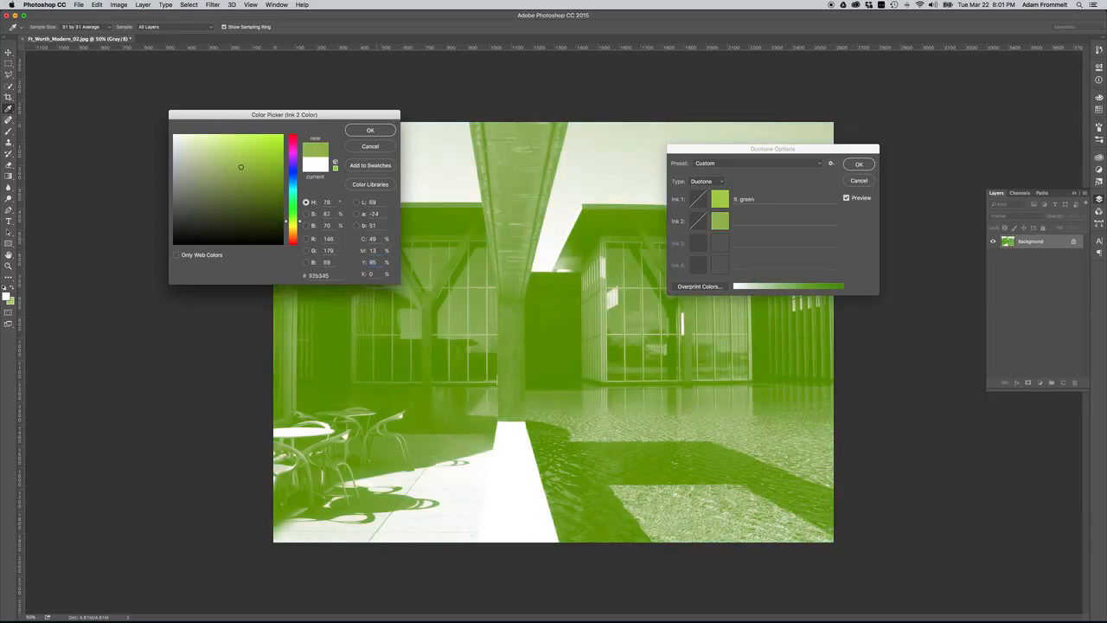
text(18)
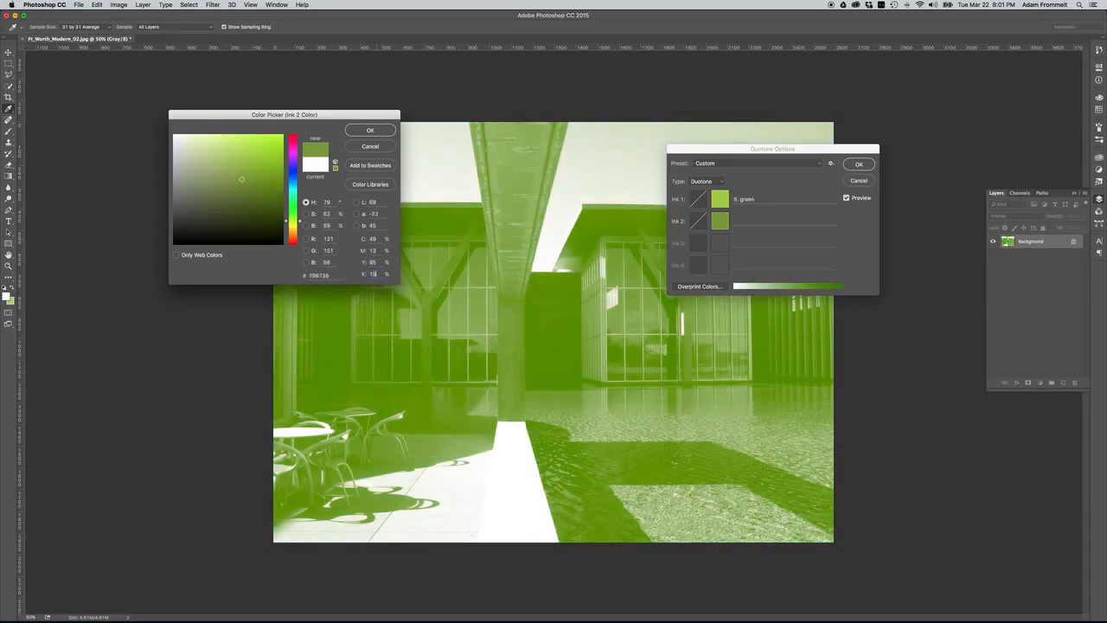
click(370, 130)
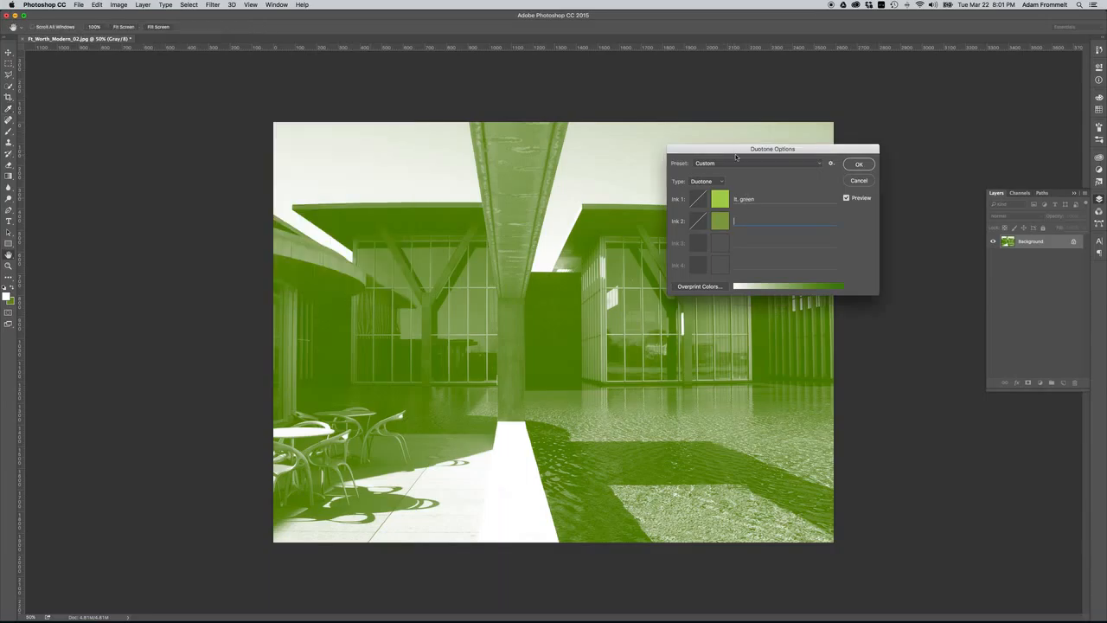
Reshape ink 1's duotone curve, raising its 0 point to about 18.8% and pulling the midtones at the 50 point down.
mouse_move(735, 150)
mouse_down()
mouse_move(815, 176)
mouse_move(777, 53)
mouse_move(775, 73)
mouse_up()
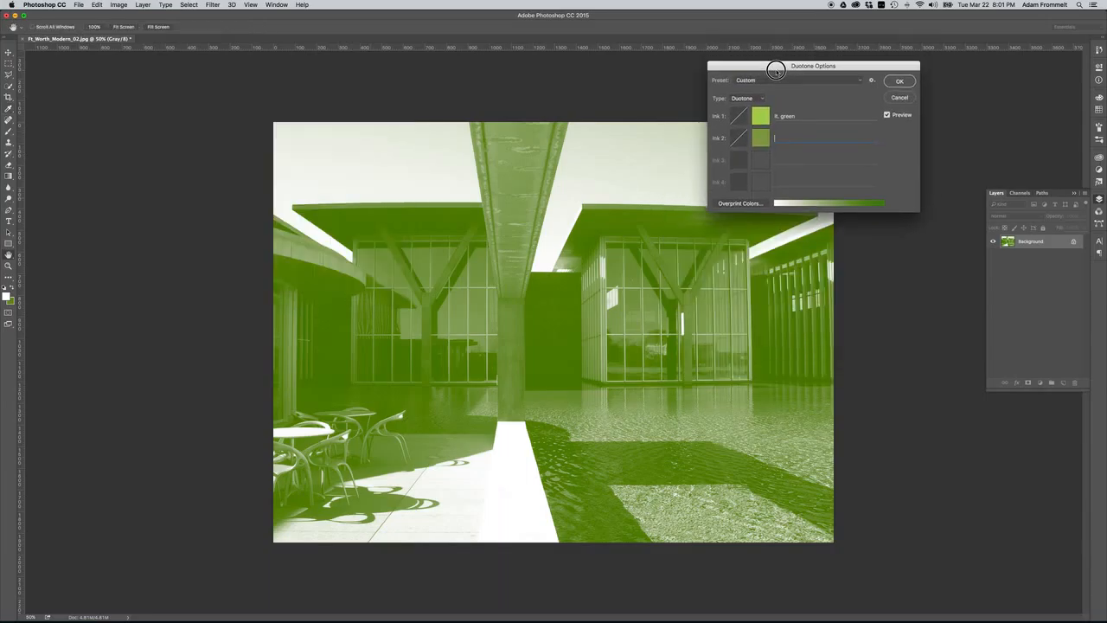
click(738, 119)
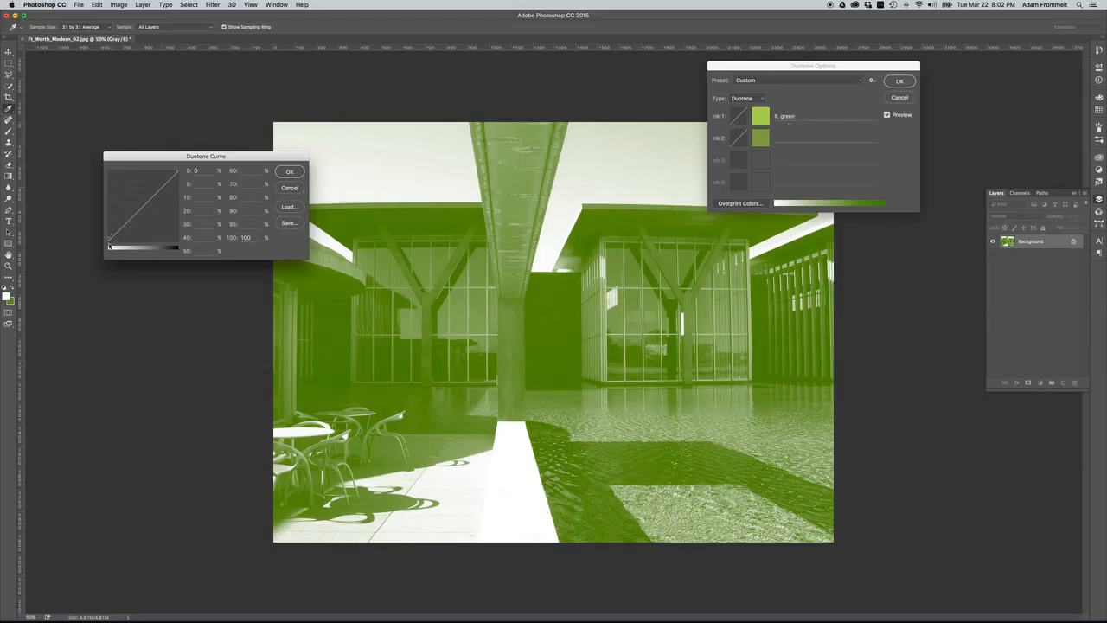
drag(109, 245, 109, 232)
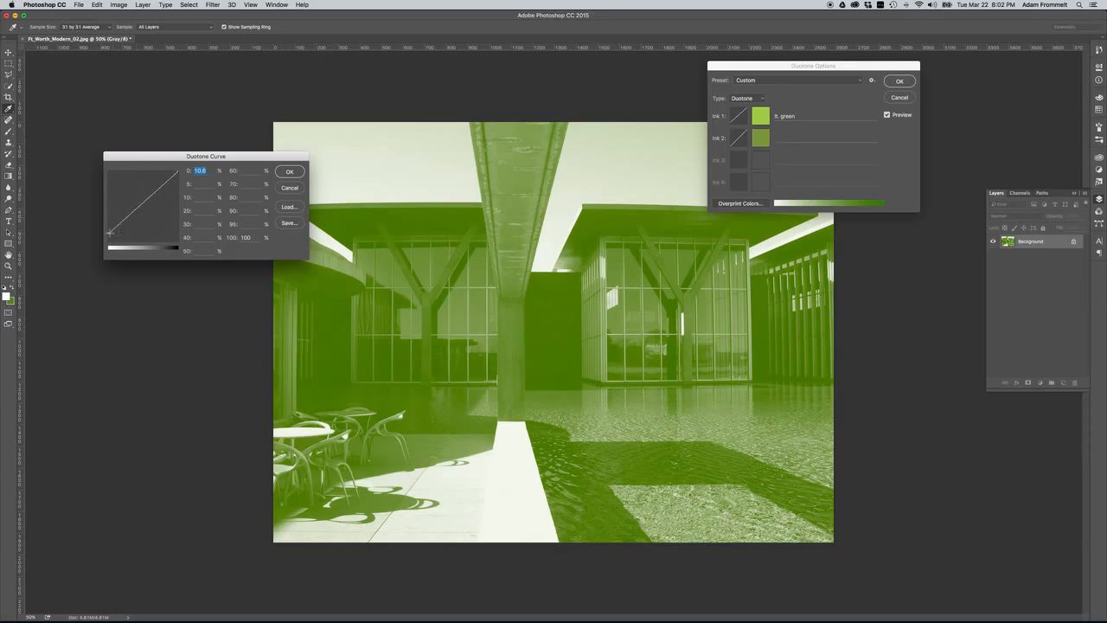
drag(109, 232, 109, 228)
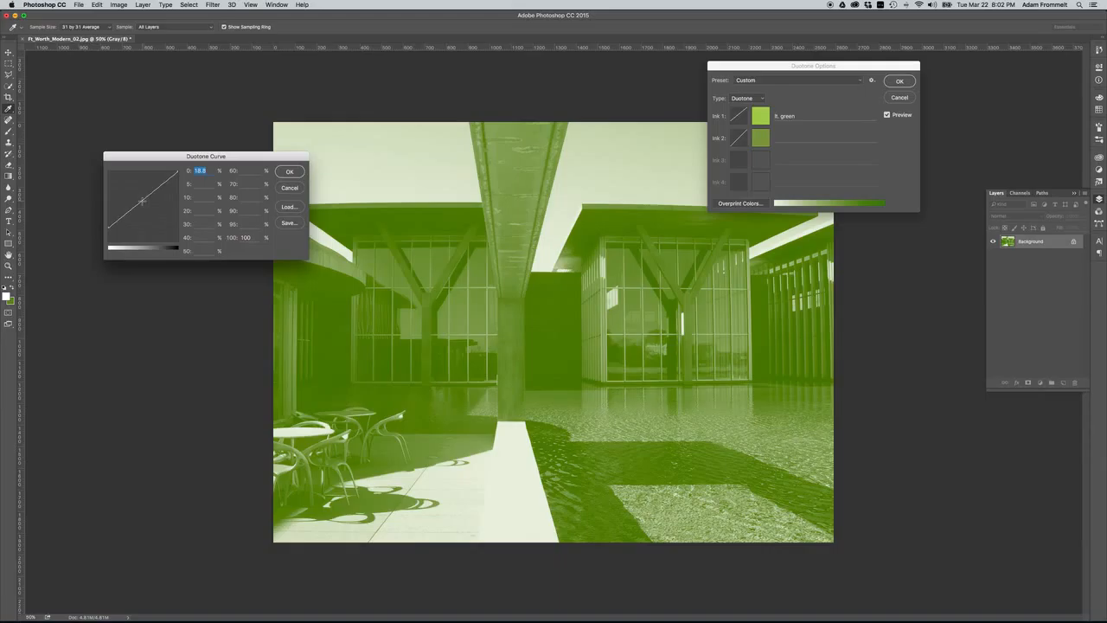
drag(142, 201, 142, 213)
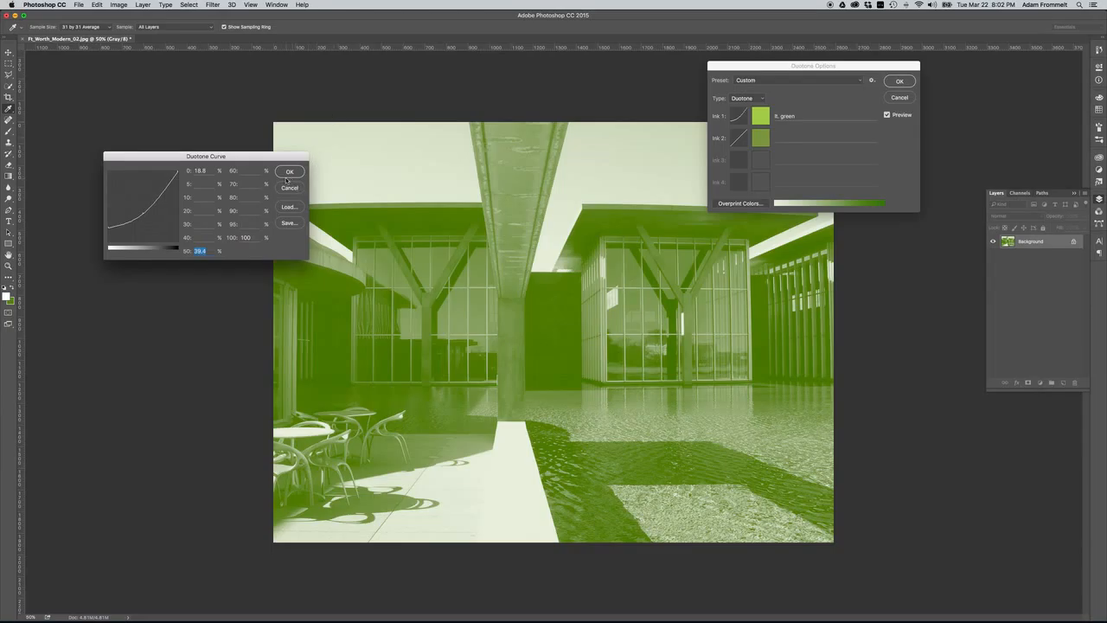
click(289, 173)
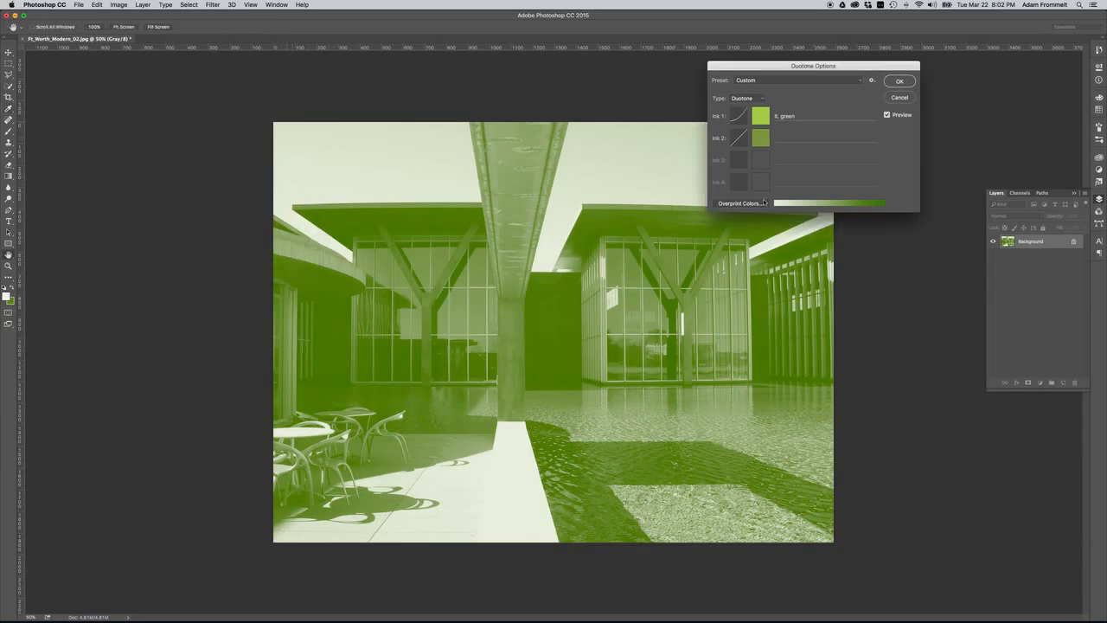
Name ink 2 "dk. green" and raise its duotone curve to about 17.5% at the 0 point and 69% at the 50 point.
click(786, 137)
click(738, 137)
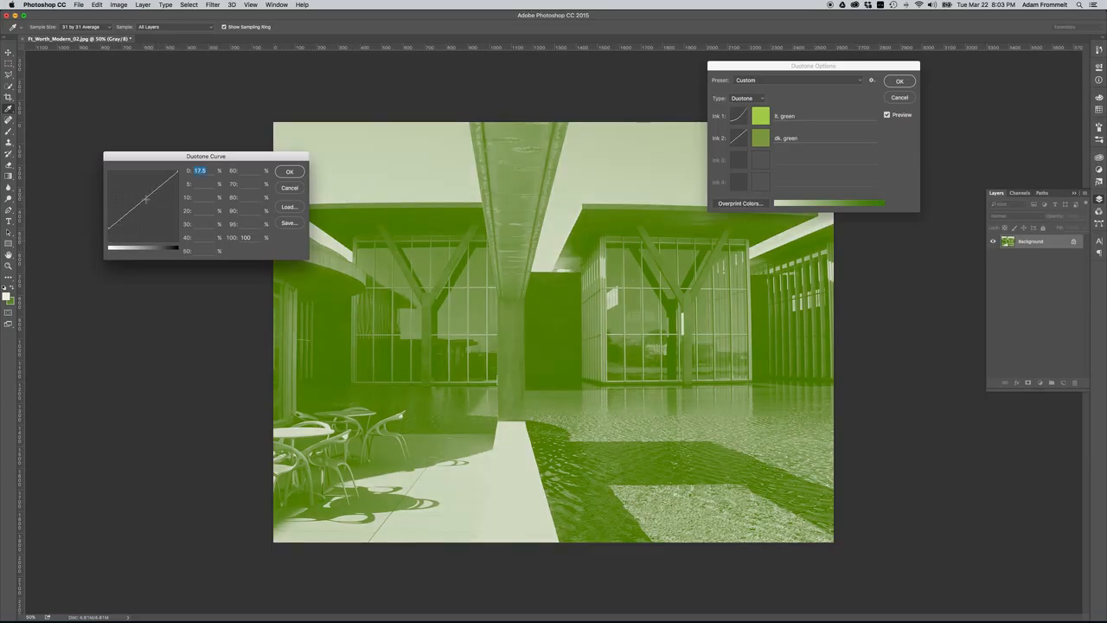
click(143, 200)
mouse_move(148, 201)
mouse_down()
mouse_move(153, 190)
mouse_move(174, 209)
mouse_move(168, 192)
mouse_up()
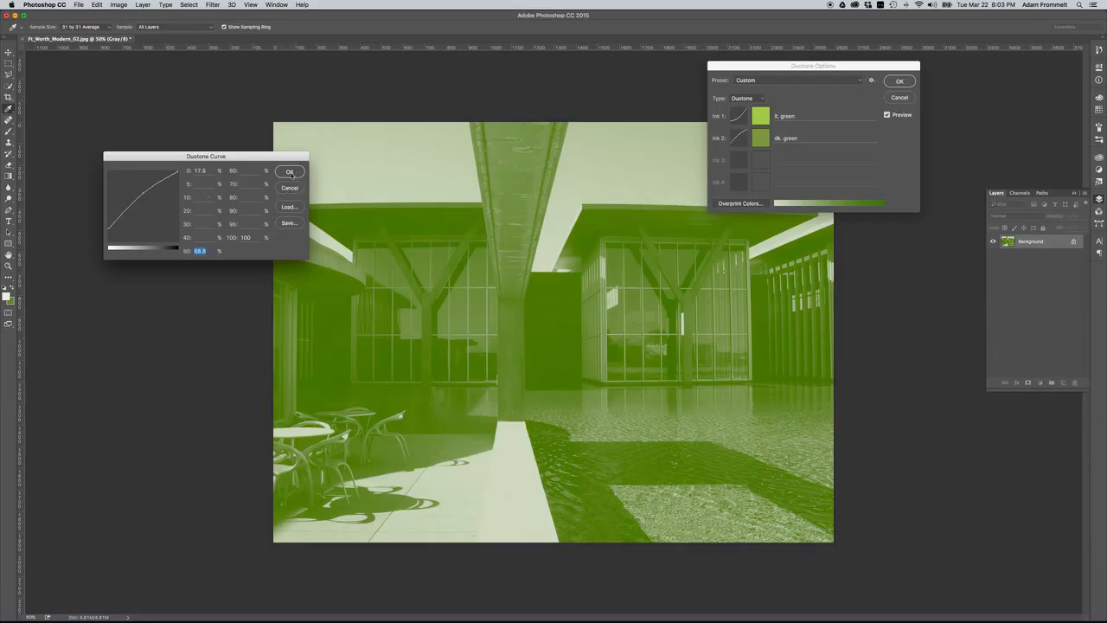
click(290, 172)
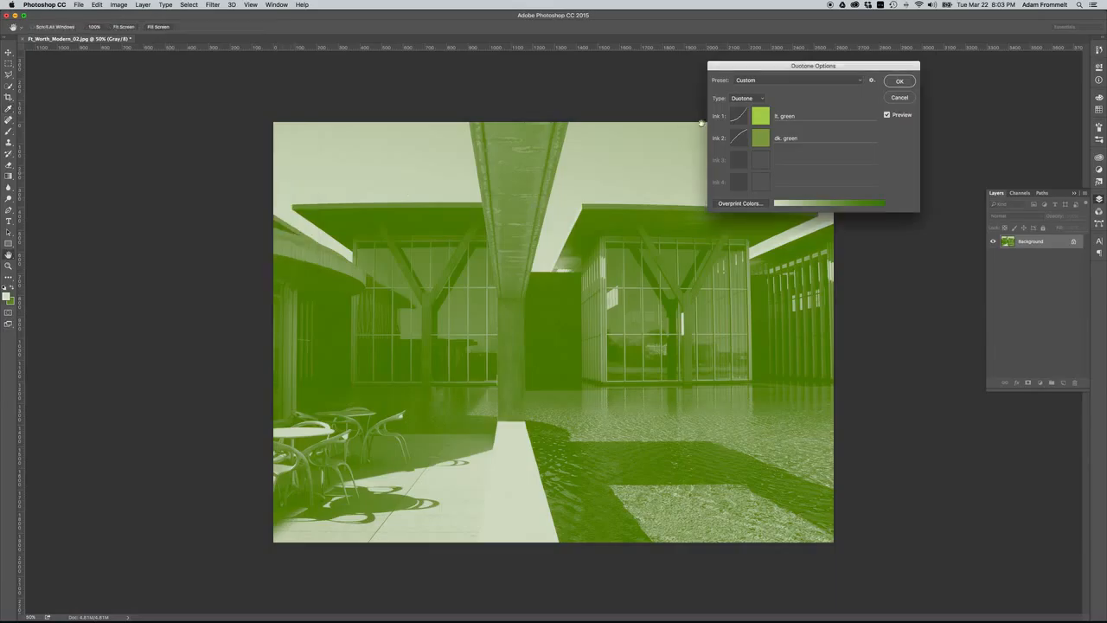
Apply the duotone settings to the photo and convert the image to CMYK Color mode.
drag(774, 66, 761, 264)
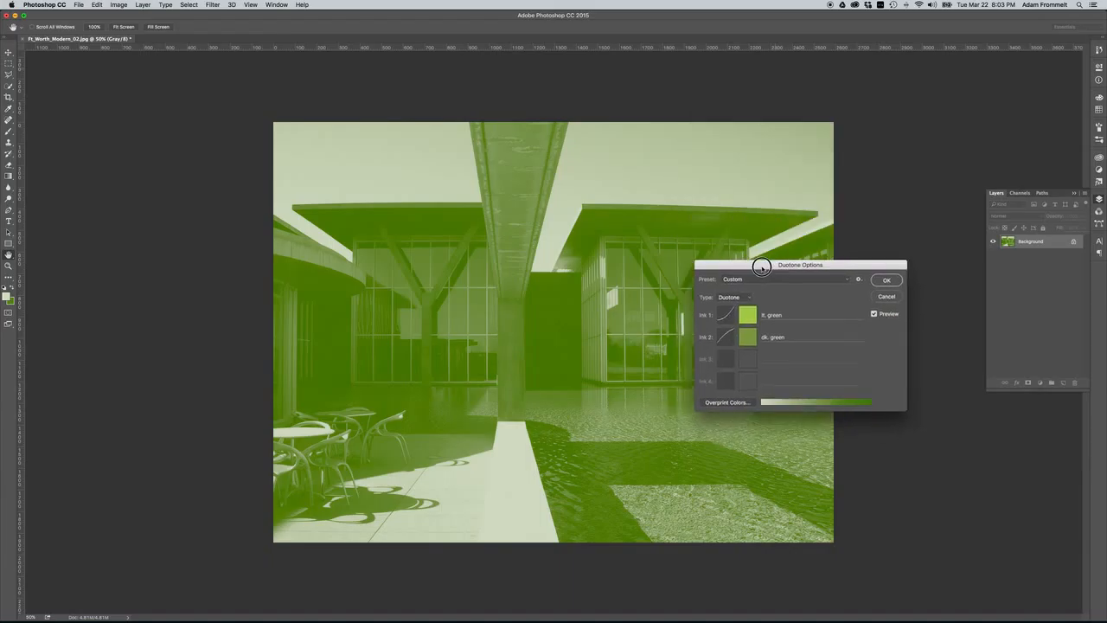
click(884, 280)
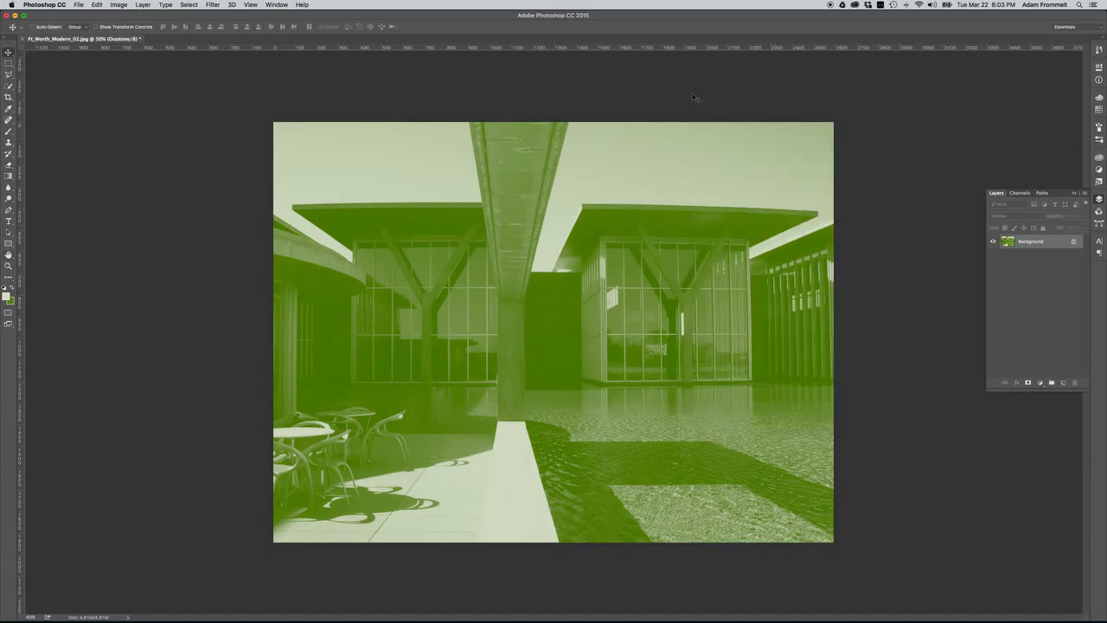
click(119, 5)
mouse_move(127, 16)
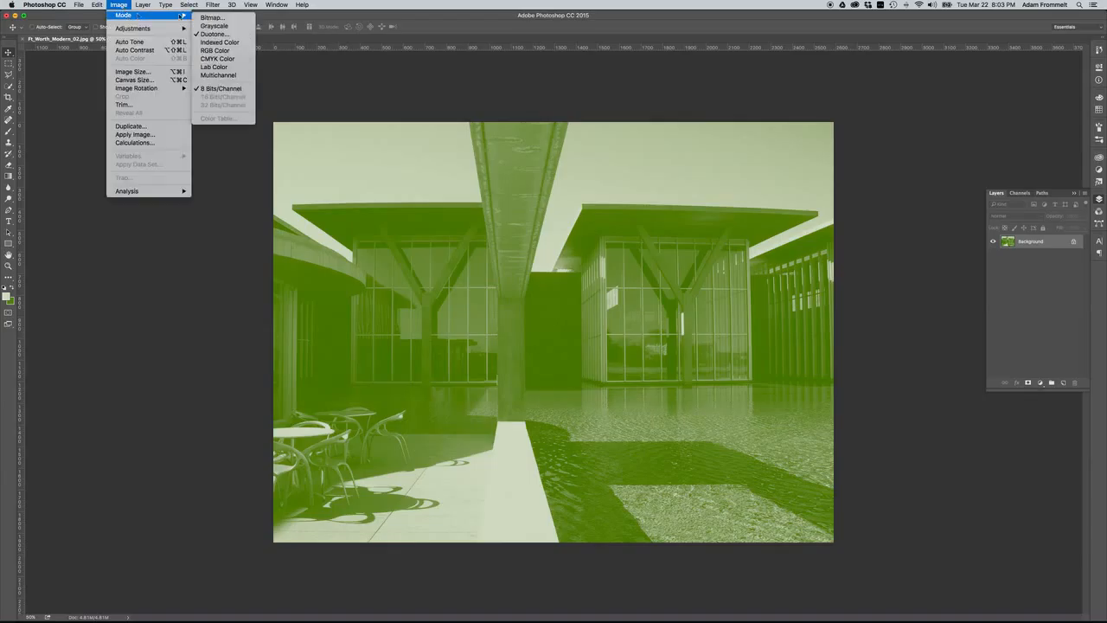
click(246, 62)
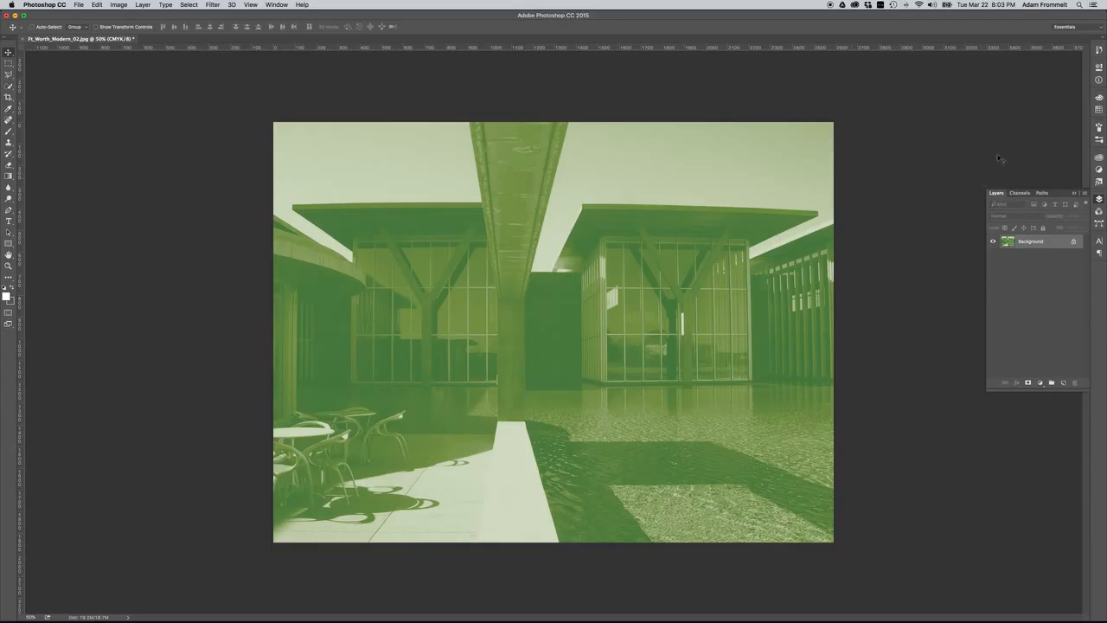
Add a Hue/Saturation adjustment layer, raise the Master saturation and set its lightness to about +5.
click(1098, 169)
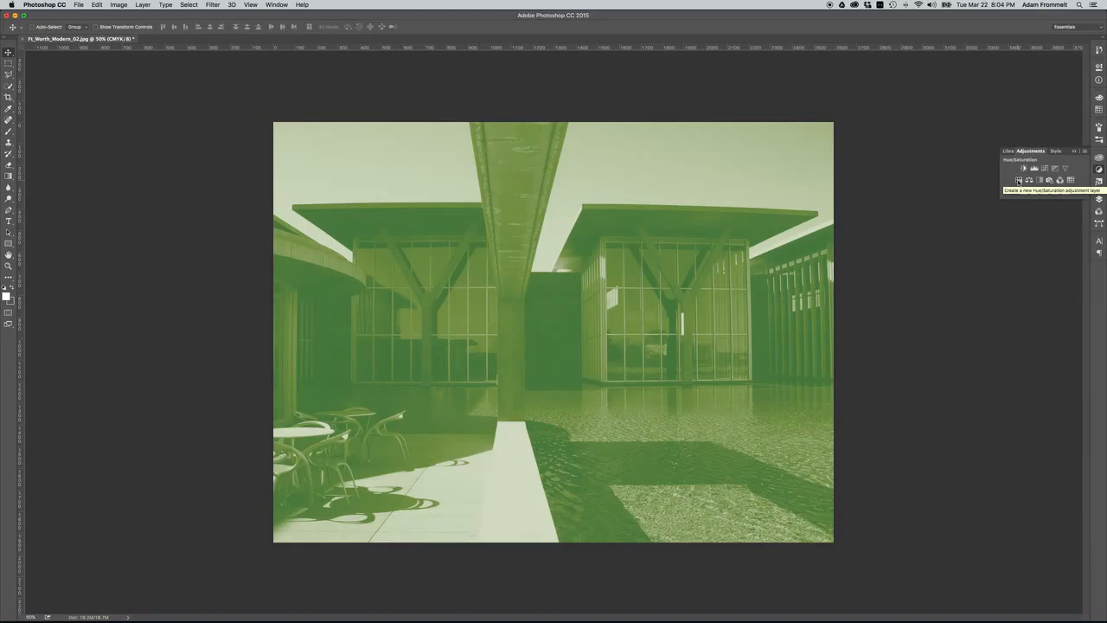
click(1018, 180)
drag(1024, 136, 1032, 137)
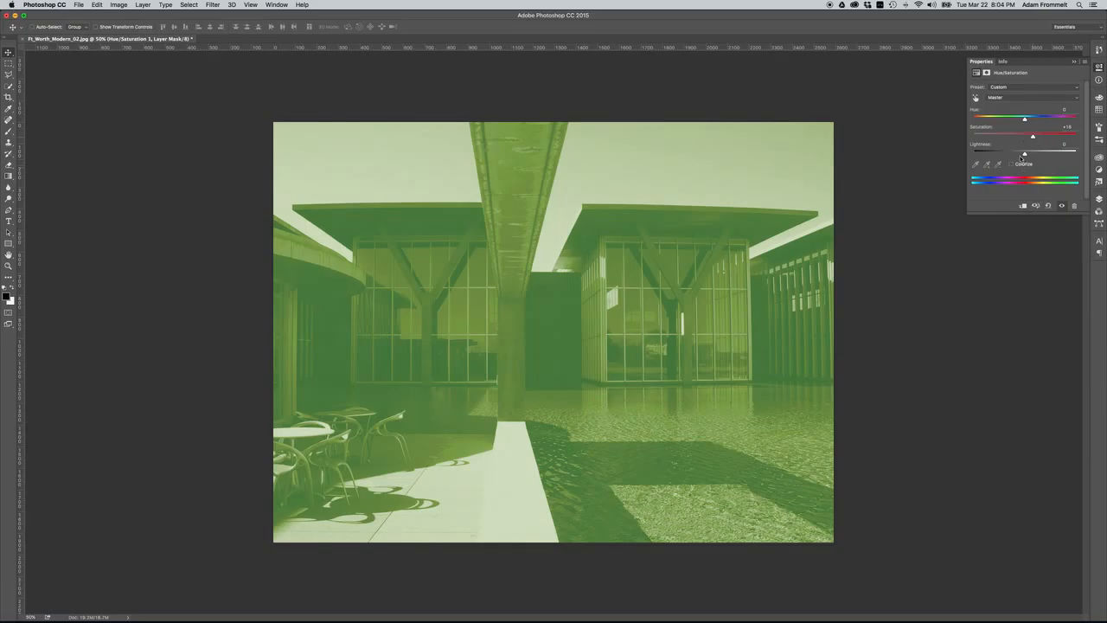
mouse_move(1024, 154)
mouse_down()
mouse_move(1050, 137)
mouse_move(1035, 139)
mouse_up()
Set the Greens saturation to about +20 in the Hue/Saturation adjustment.
click(1023, 98)
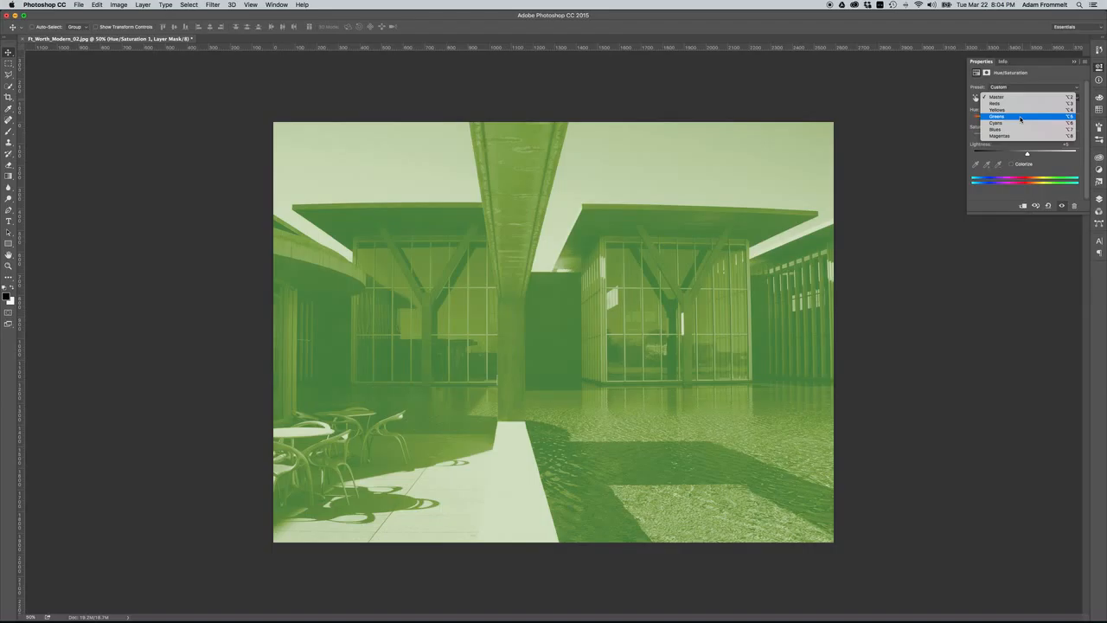
click(1020, 117)
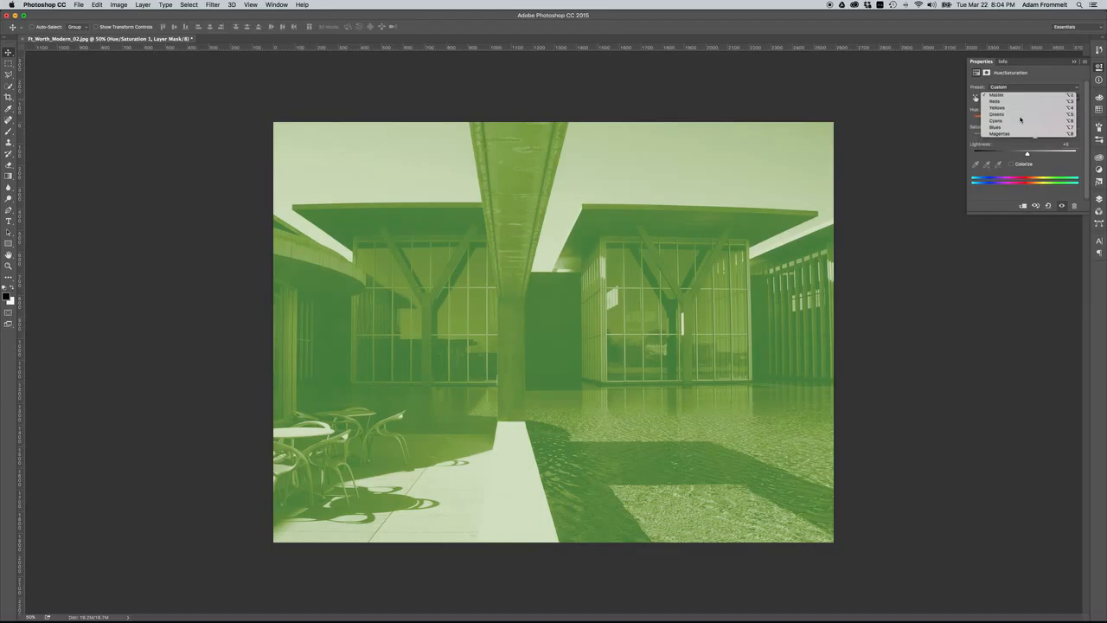
drag(1026, 136, 1034, 137)
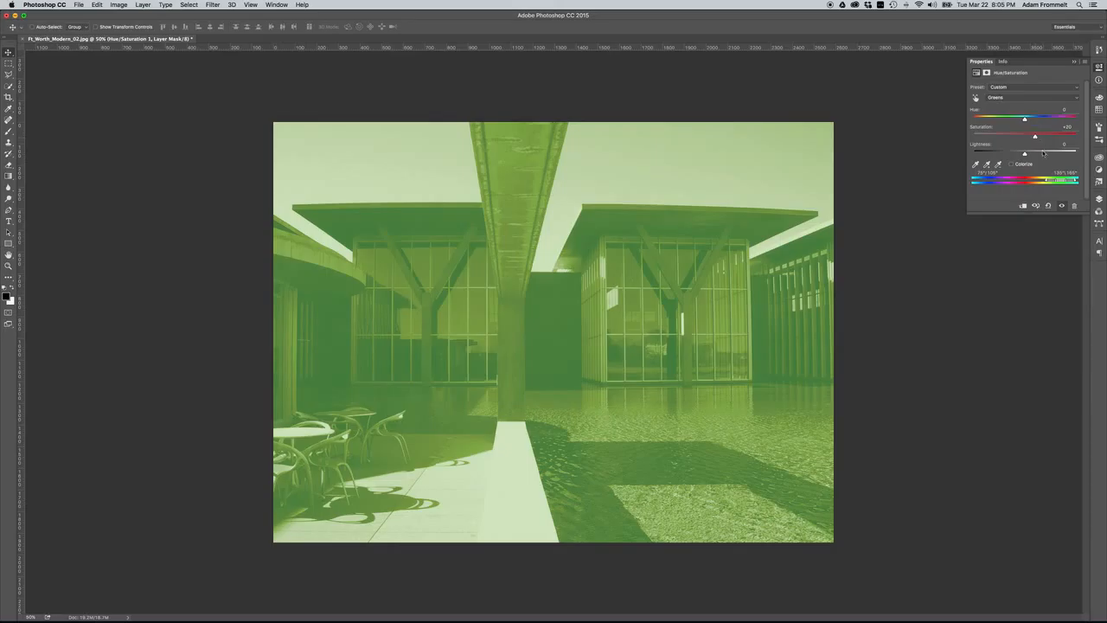
Flatten the image so the Hue/Saturation adjustment merges into the Background layer.
click(1098, 200)
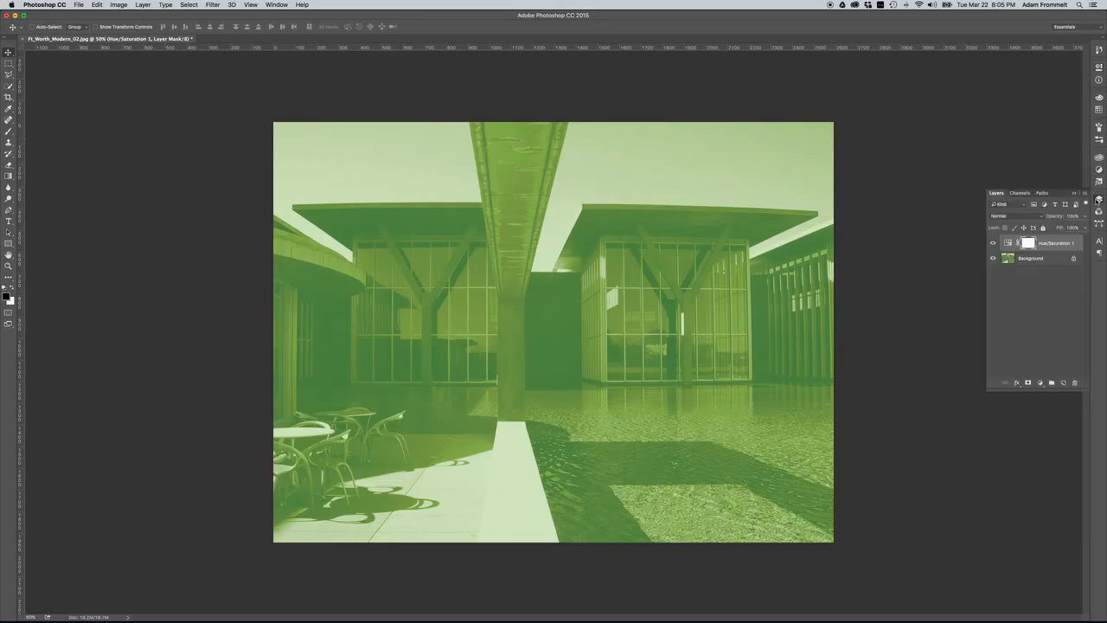
right_click(1052, 261)
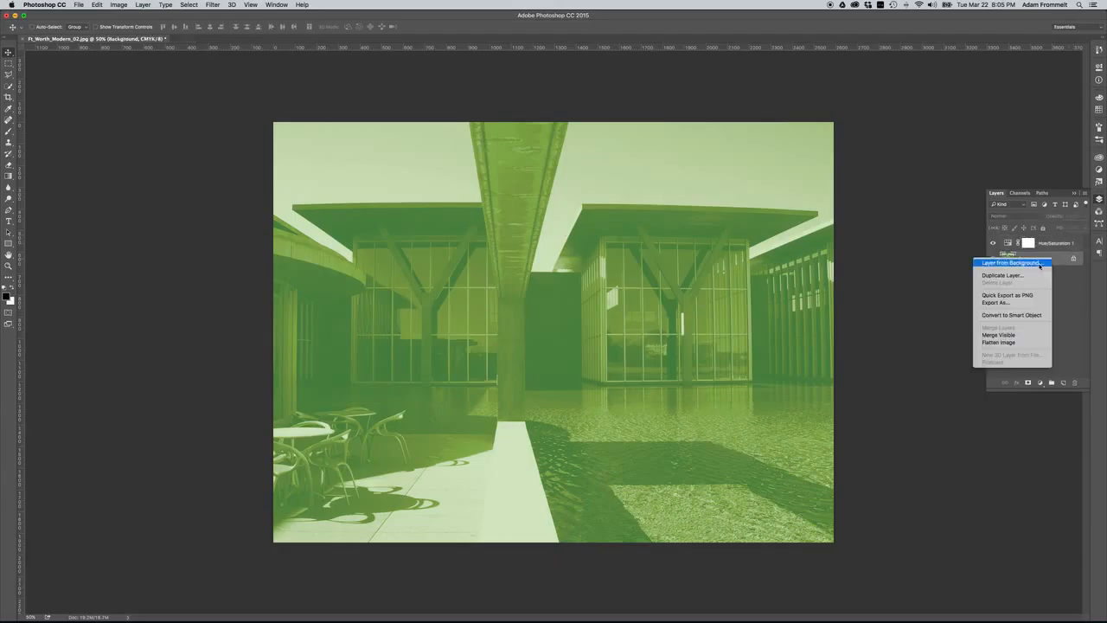
click(1014, 343)
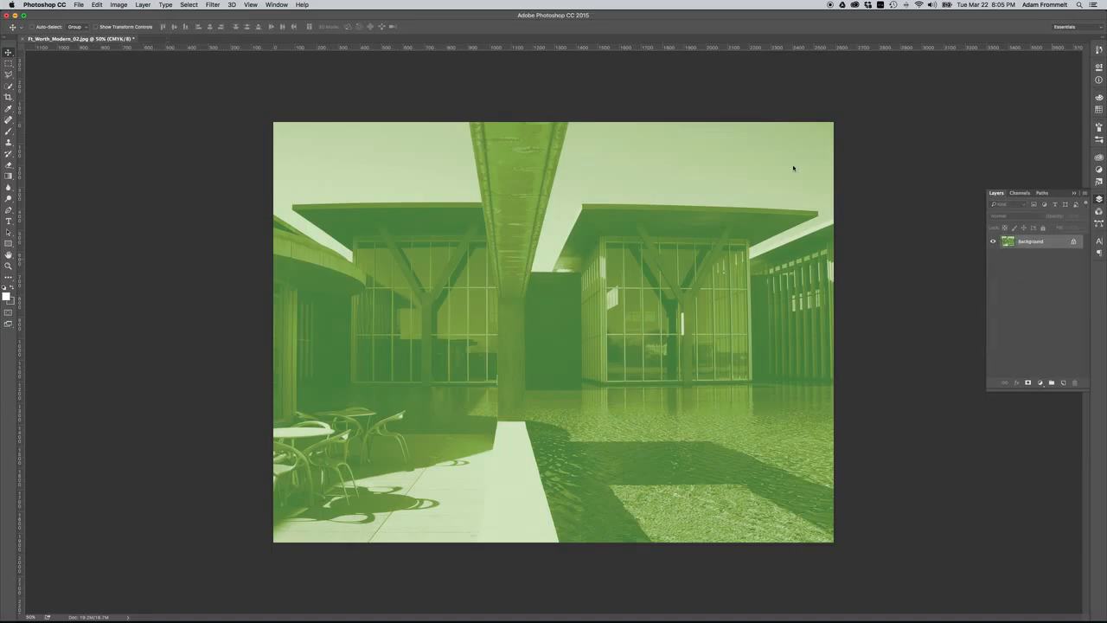
click(143, 5)
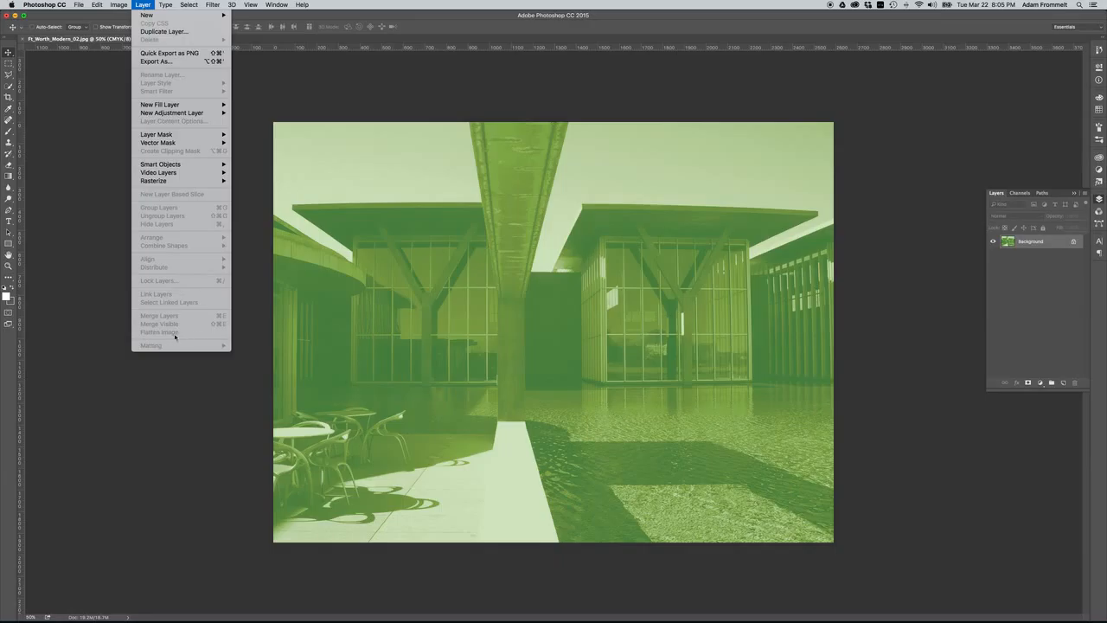
click(264, 234)
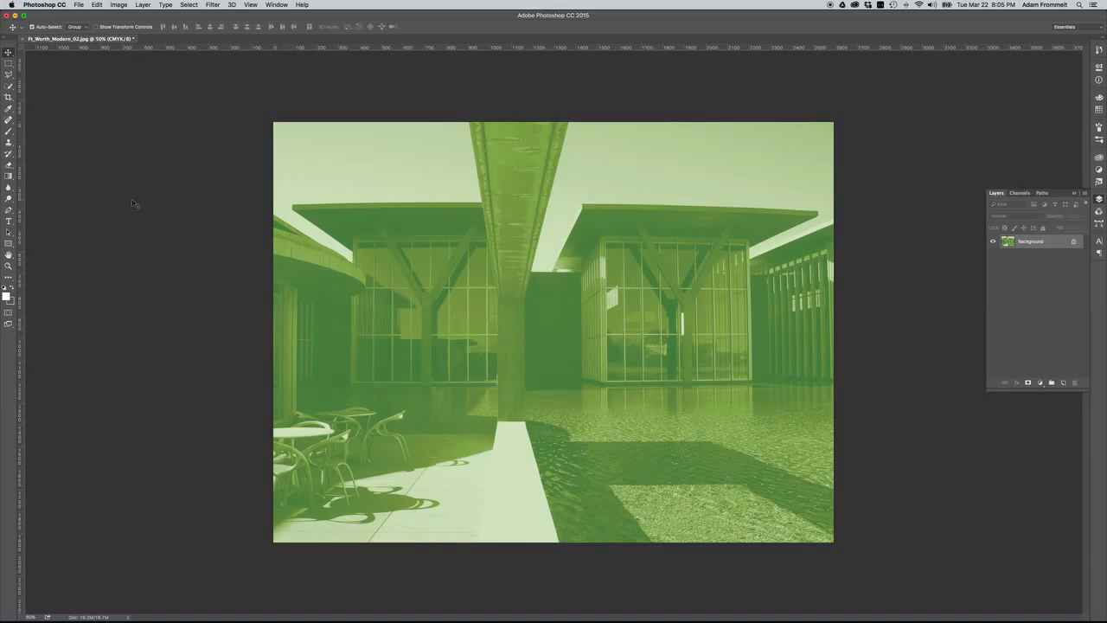
Save the flattened photo in the demo_img folder as Ft_Worth_Modern_duo.jpg, a baseline JPEG at maximum quality 12.
key(super+shift+s)
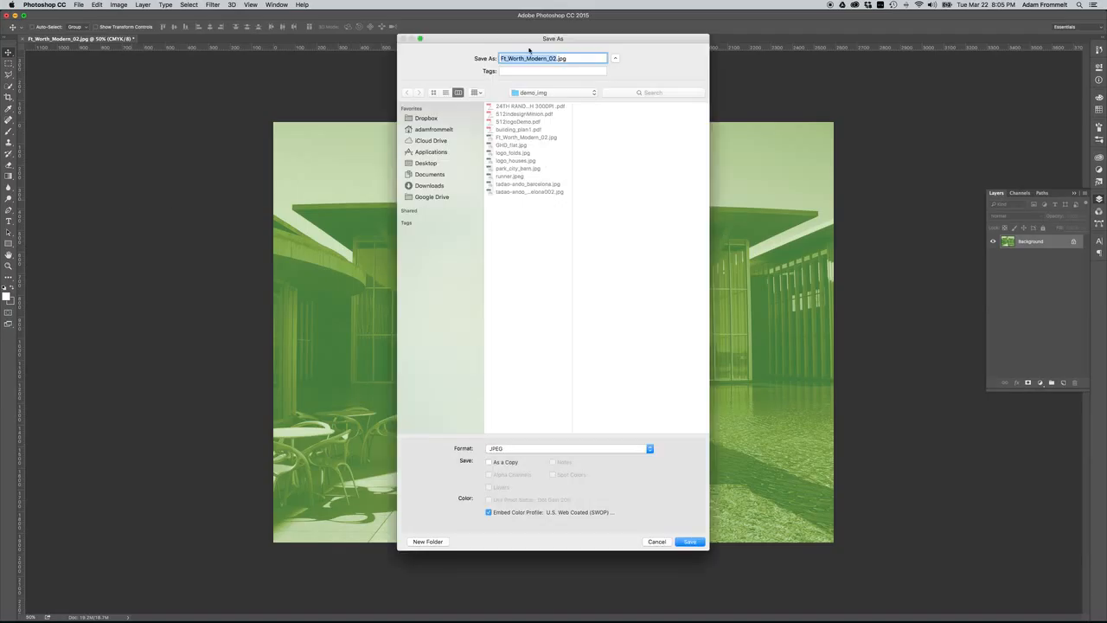
click(554, 58)
drag(554, 58, 549, 58)
text(duo)
key(Return)
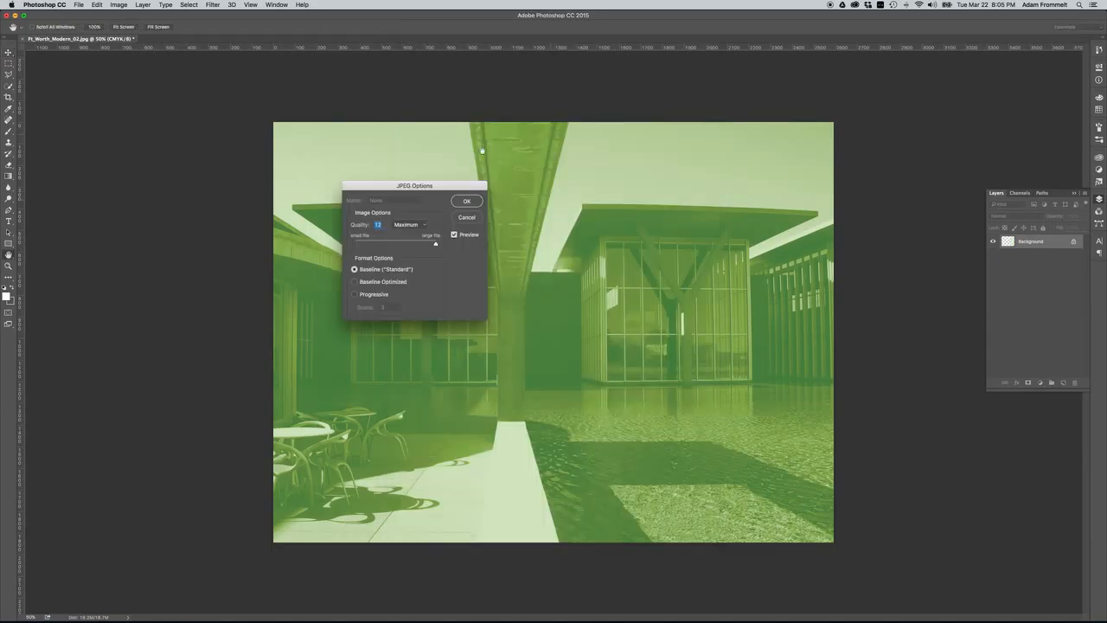
click(466, 202)
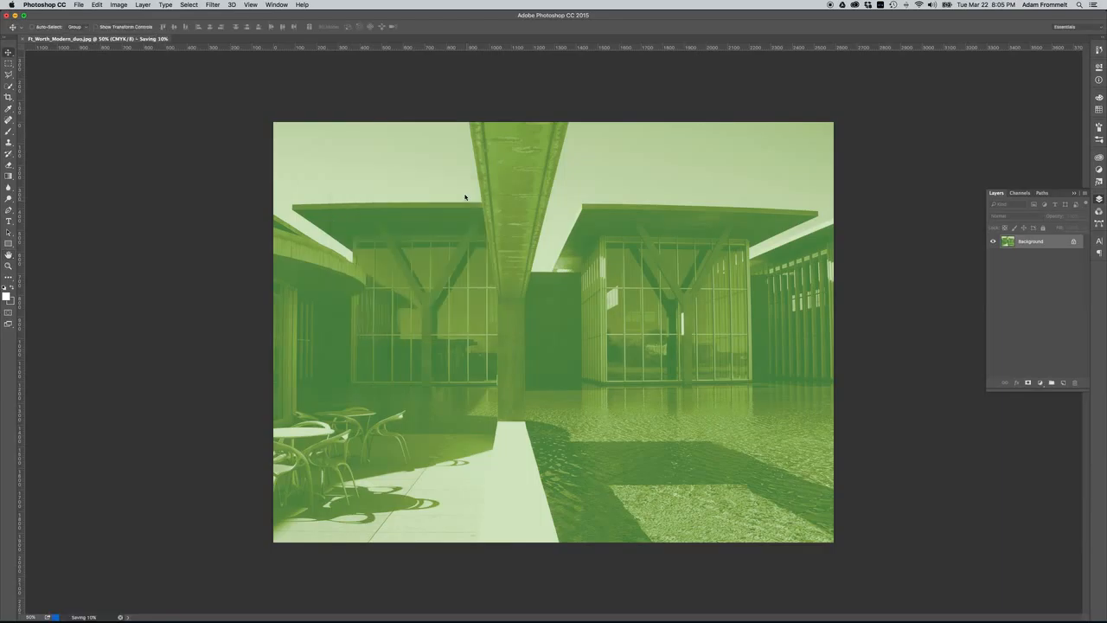
Switch to the blurb demo.indd layout in InDesign and preview page 3 without guides.
mouse_move(449, 621)
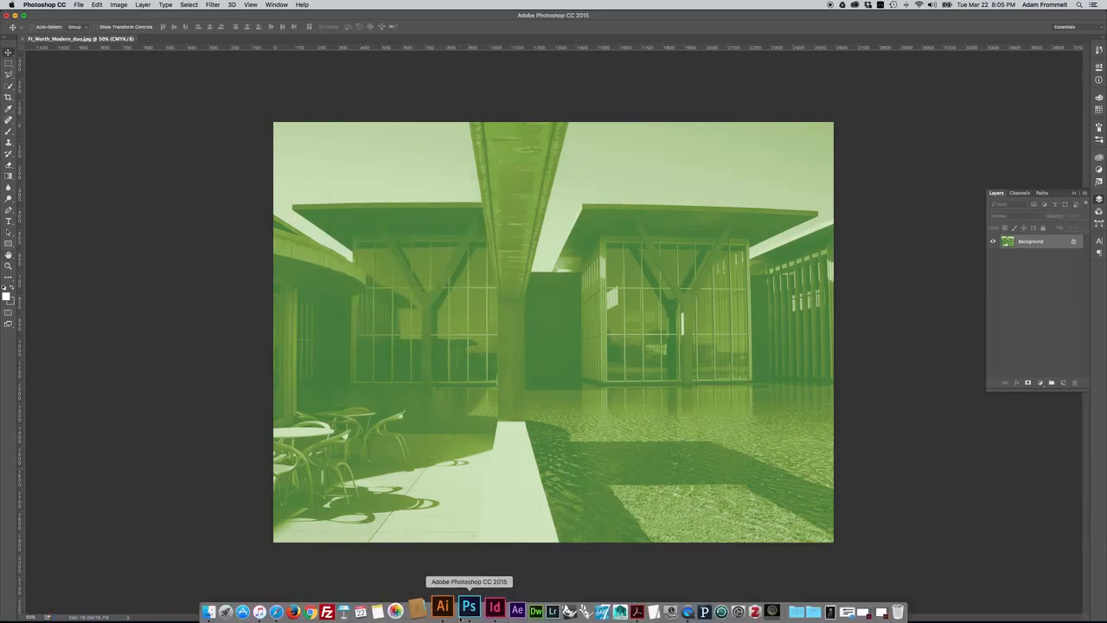
click(482, 609)
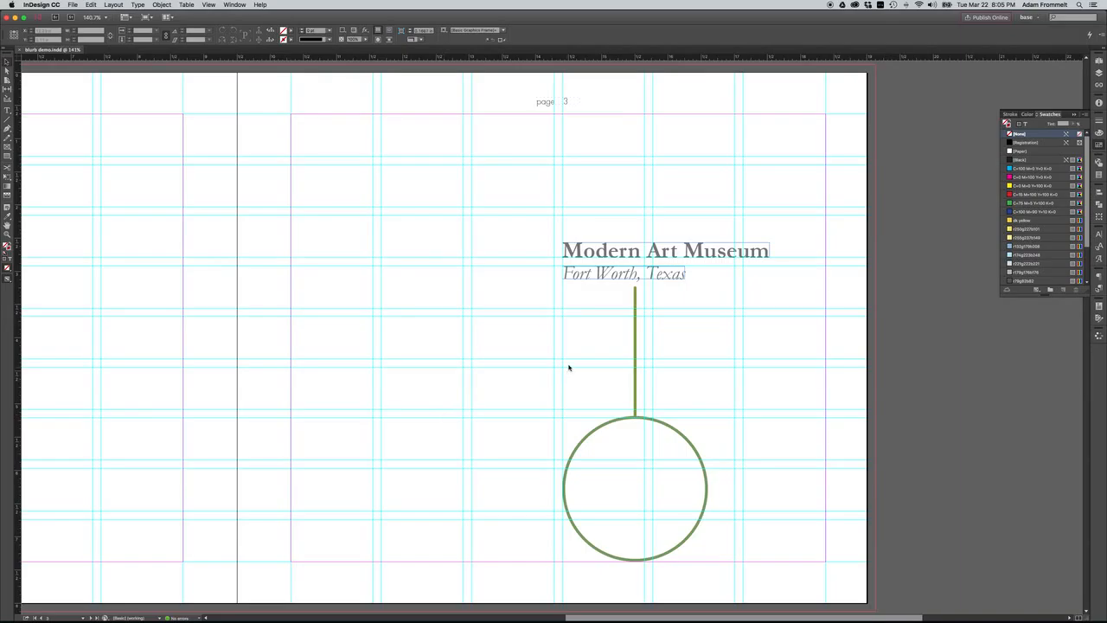
key(w)
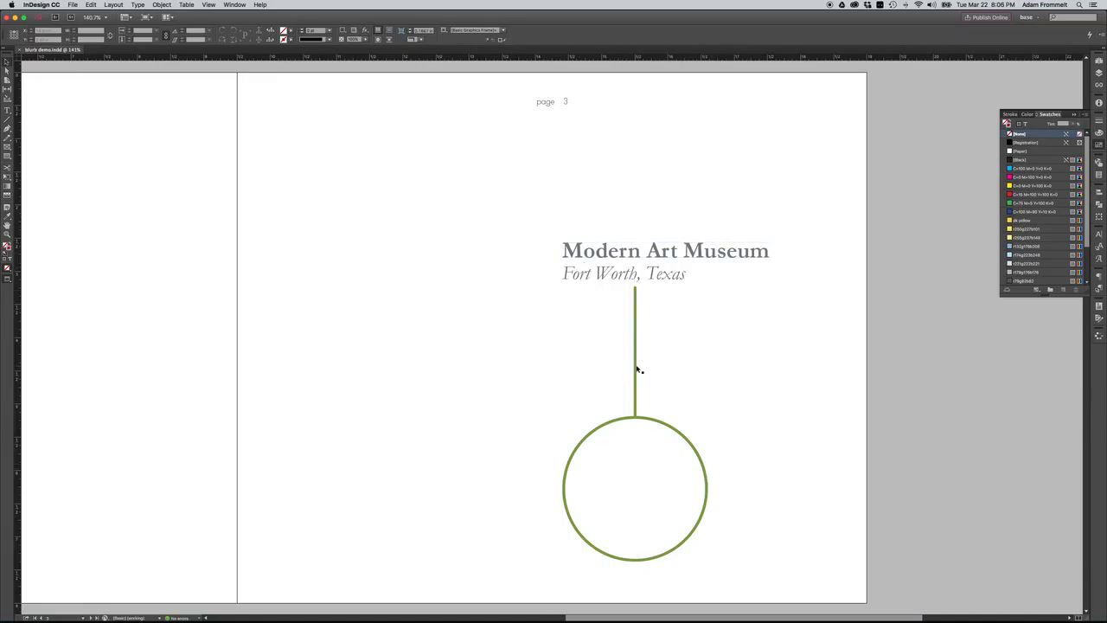
Place Ft_Worth_Modern_duo.jpg inside the green-outlined circle below the museum title, with guides and frame edges shown again.
click(672, 458)
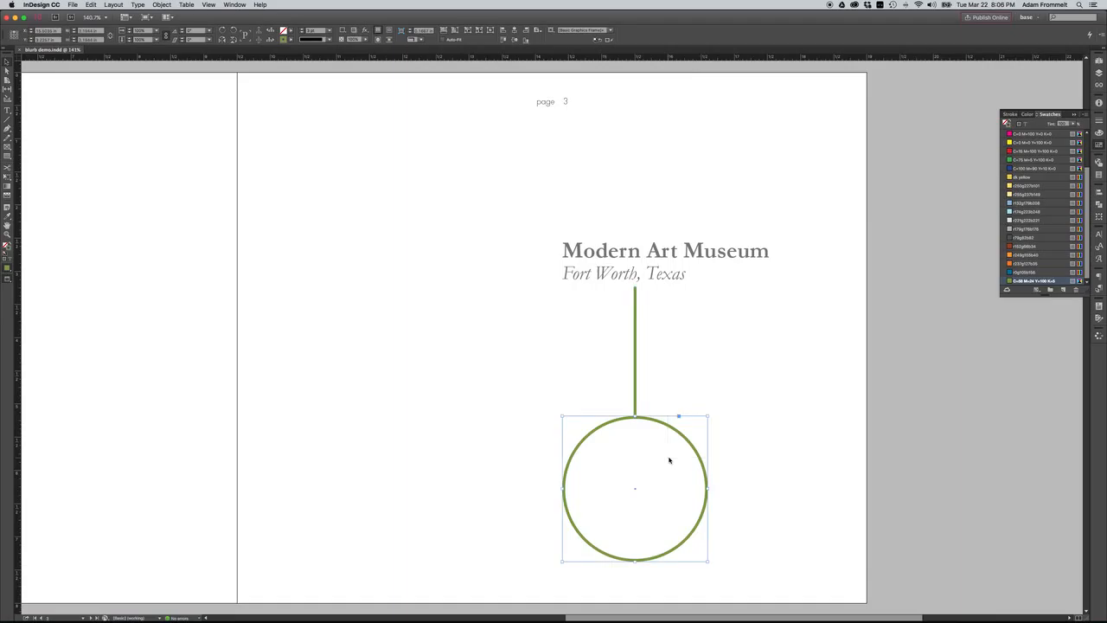
key(w)
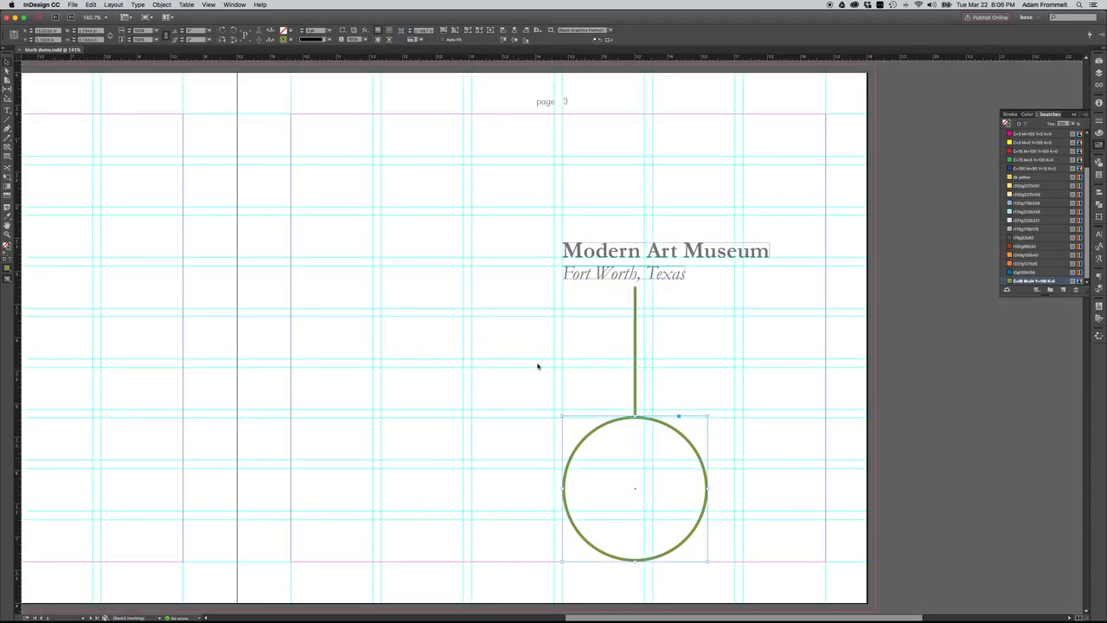
mouse_move(501, 467)
mouse_down()
mouse_move(482, 467)
mouse_move(652, 492)
mouse_up()
click(76, 5)
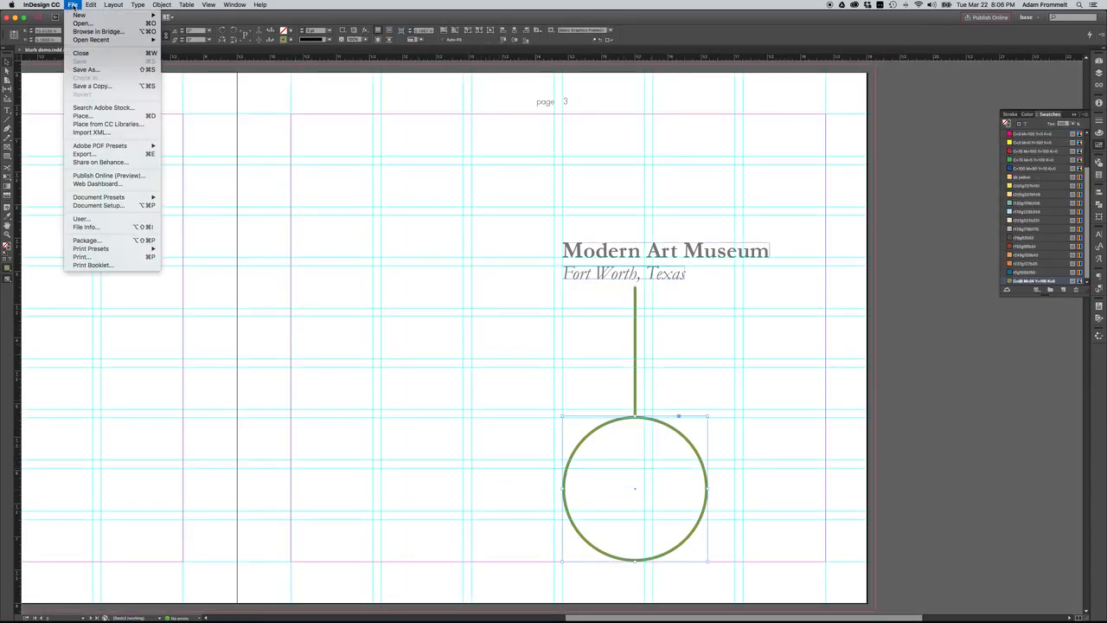
click(108, 116)
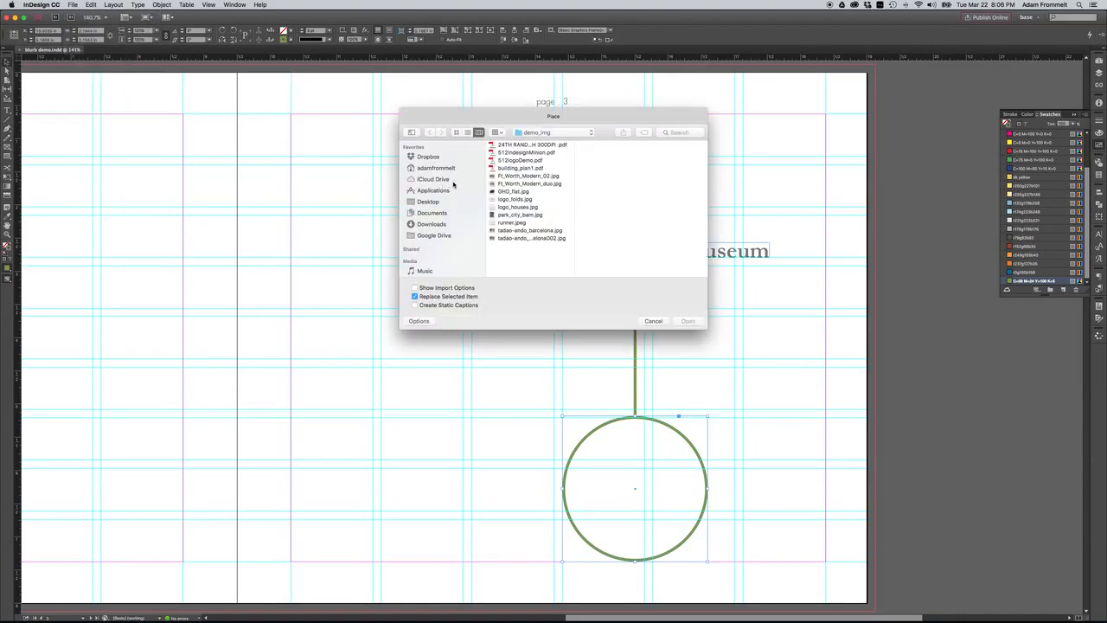
click(545, 183)
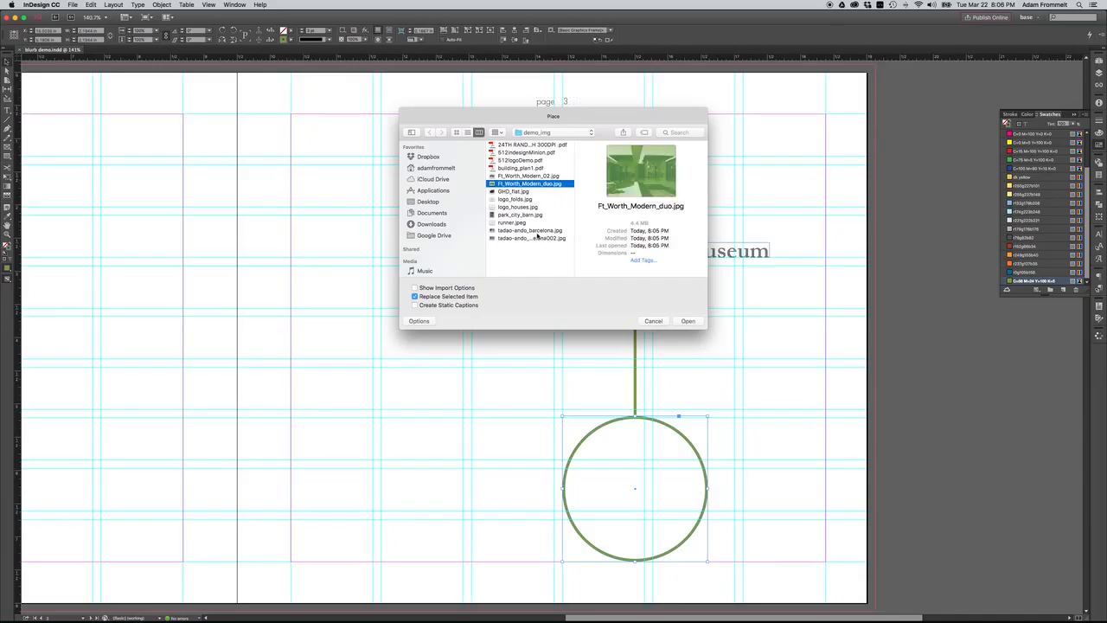
click(416, 297)
click(687, 321)
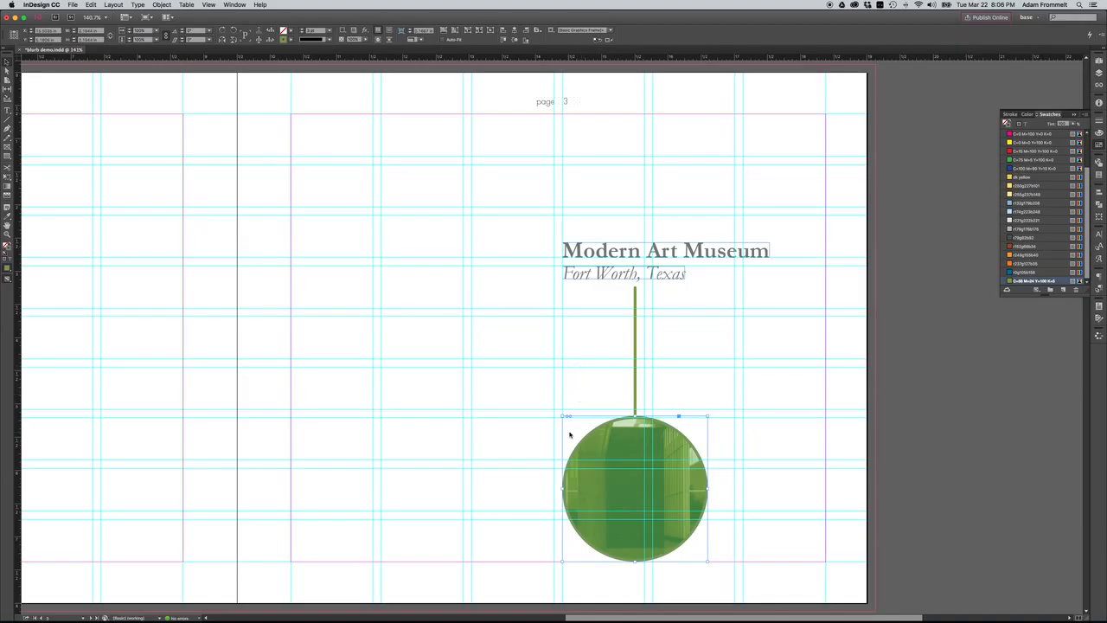
Deselect the circle and check the placed duotone photo in preview mode, returning to the normal view.
click(737, 525)
key(w)
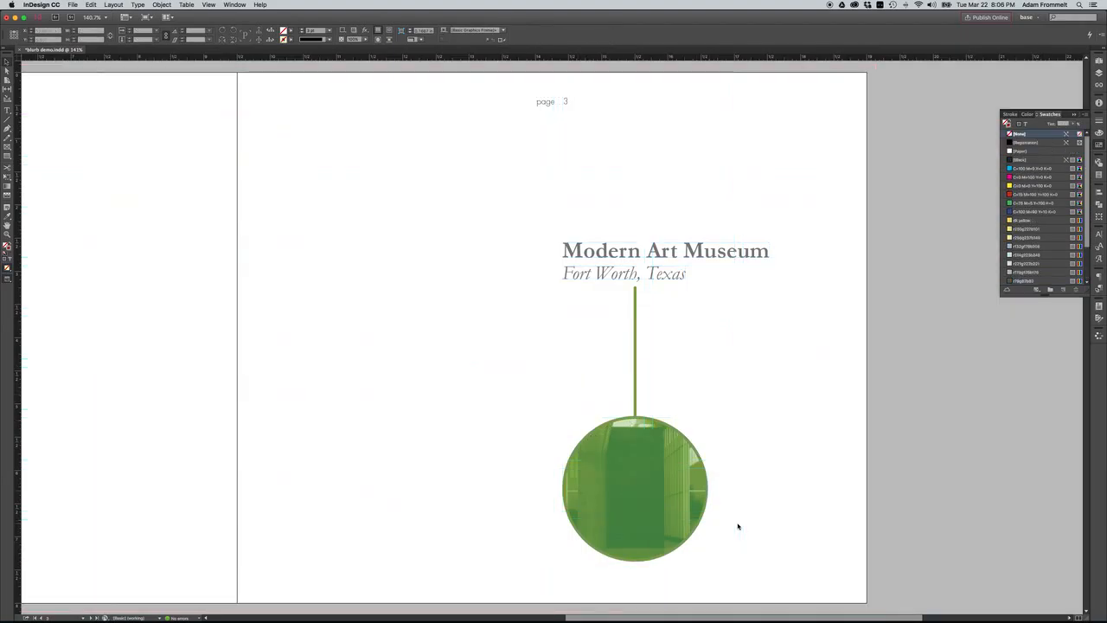
key(w)
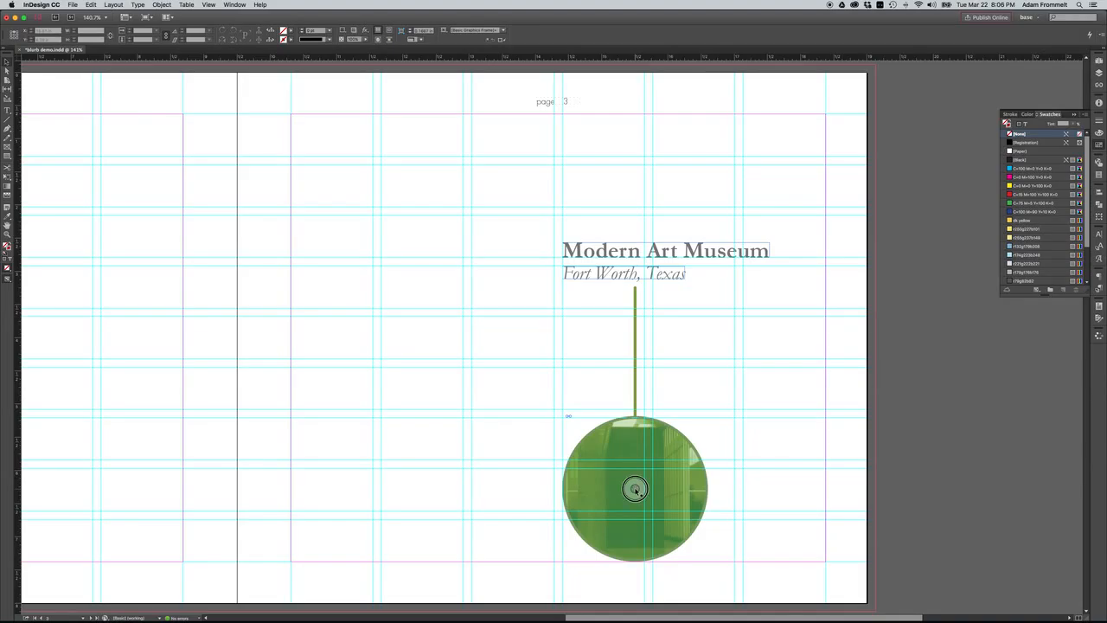
Reposition the duotone photo within the circle frame and scale it down proportionally to show more of the building.
drag(635, 489, 701, 454)
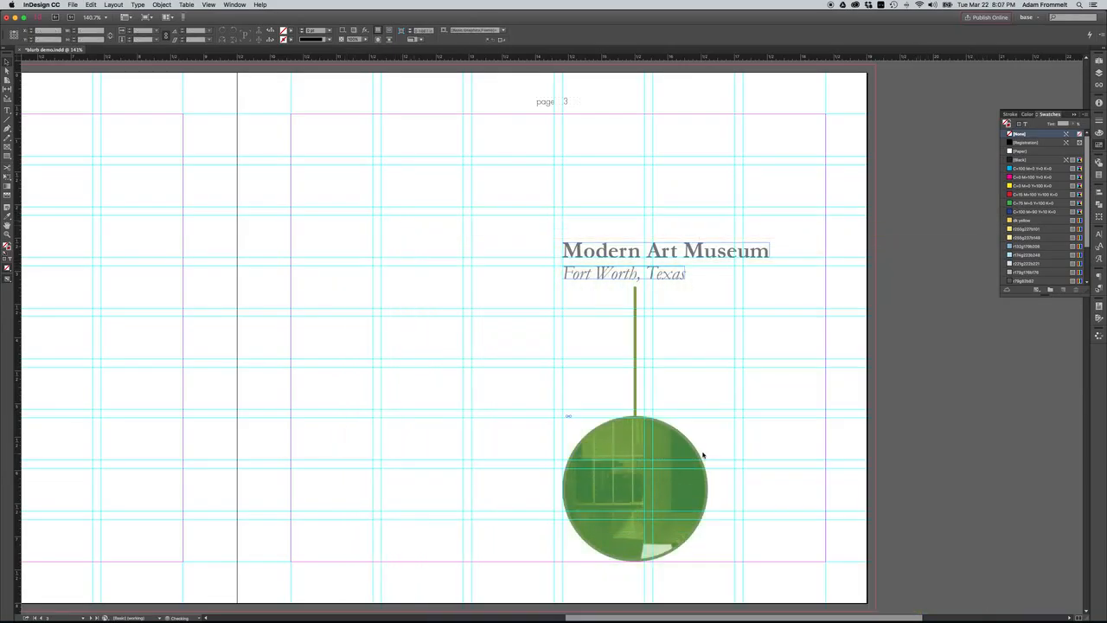
click(633, 488)
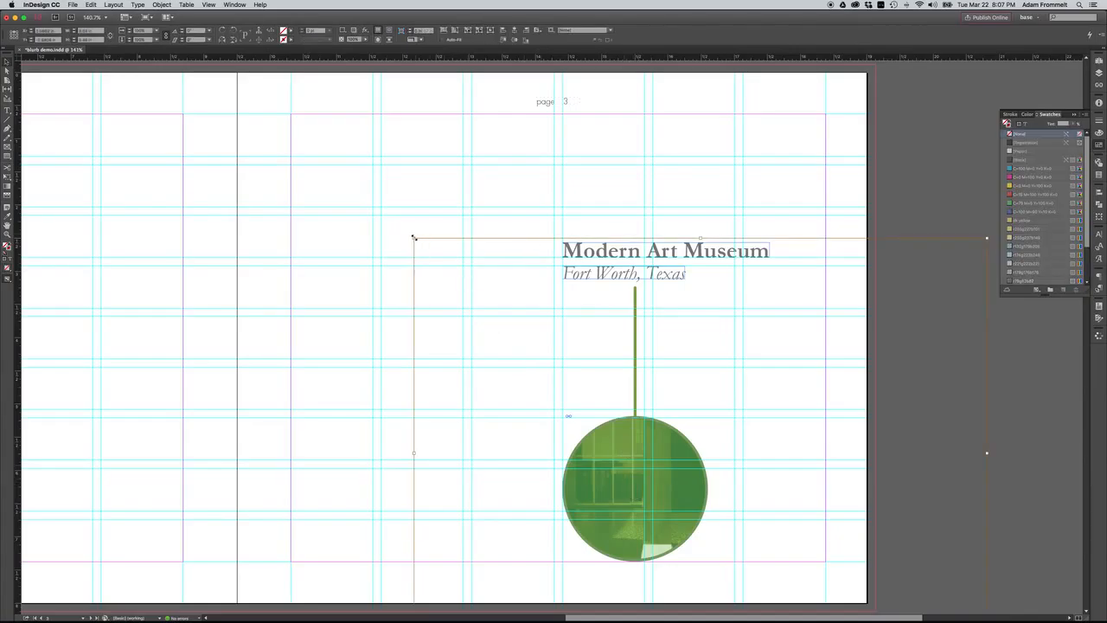
drag(414, 237, 558, 398)
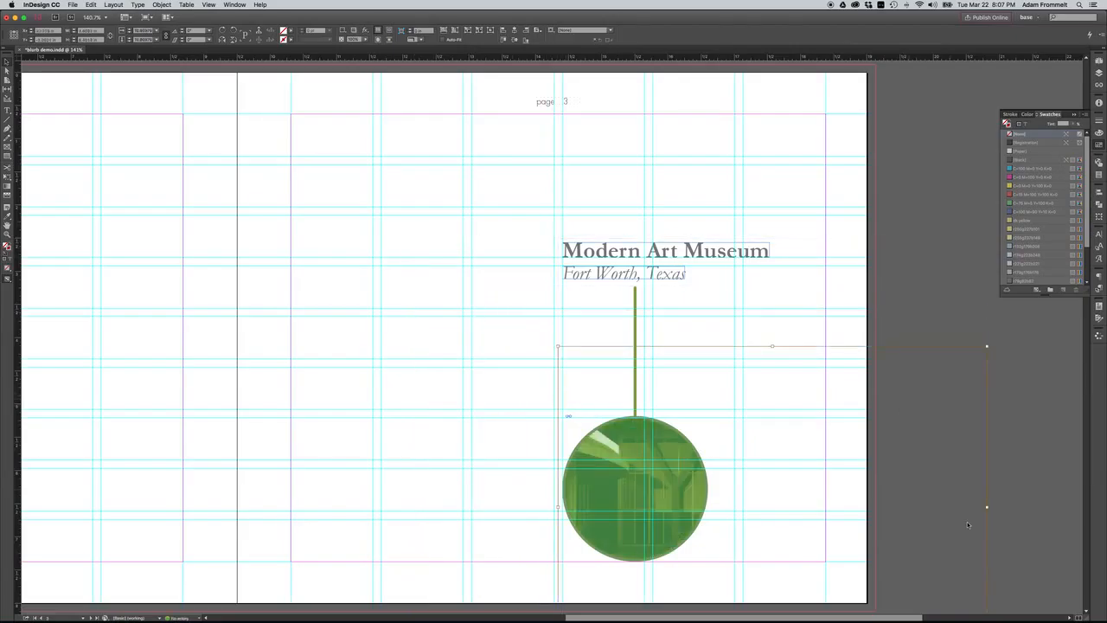
drag(987, 510, 820, 508)
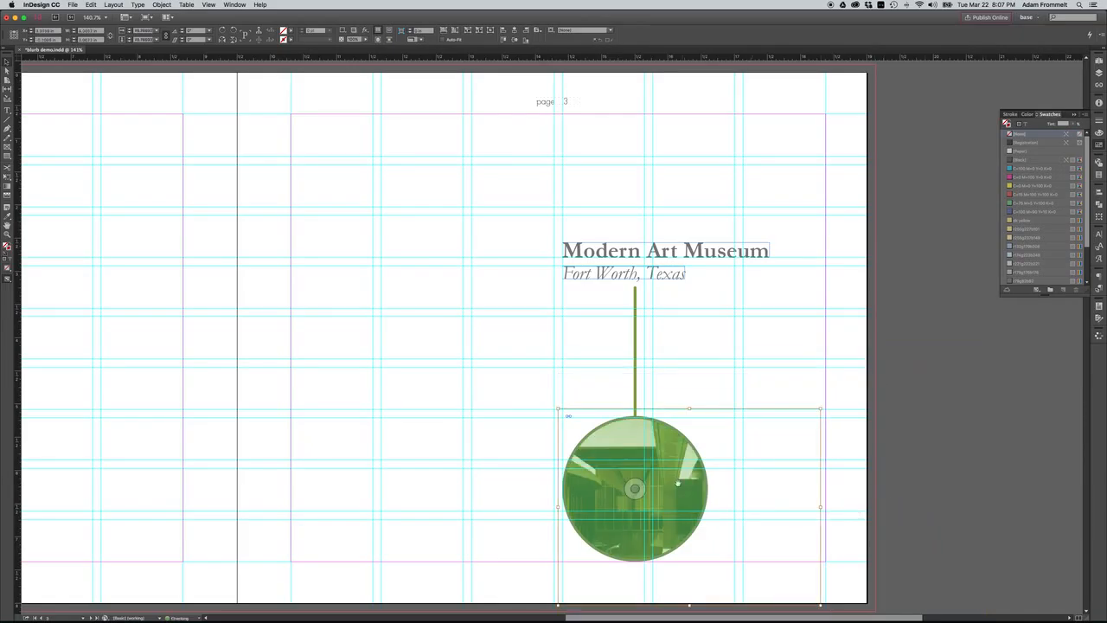